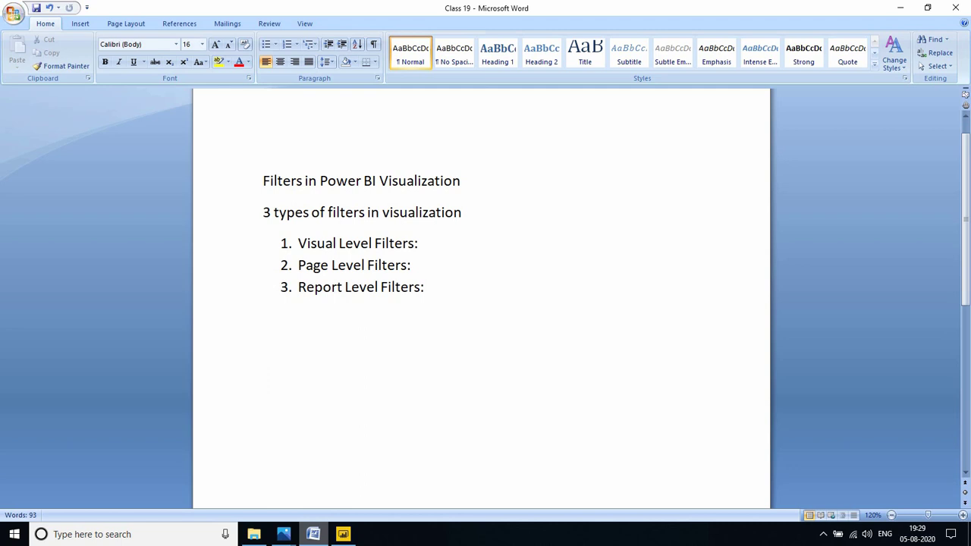
# Switch to Power BI Desktop, connect to the first recent SQL Server source and expand the AdventureWorksDW2017 database.
pyautogui.moveTo(343, 534)
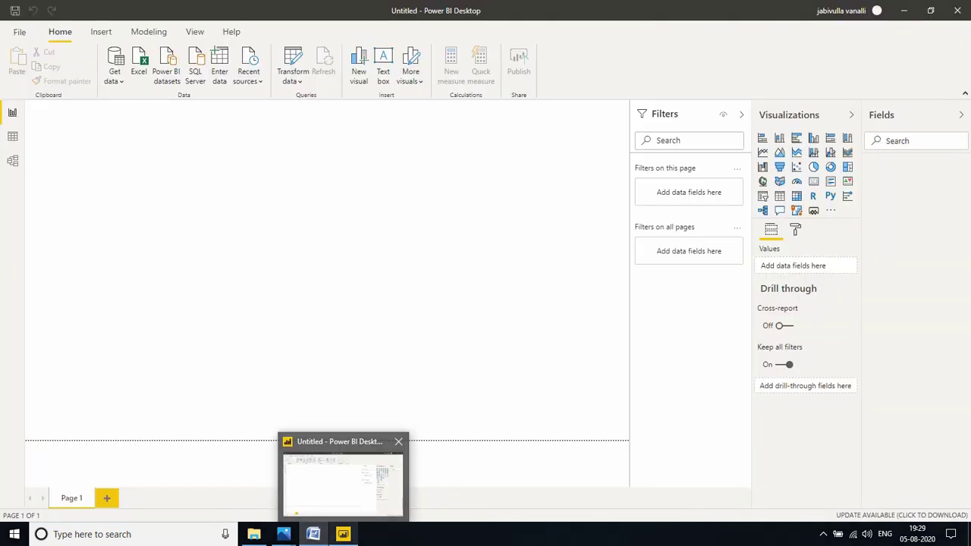
pyautogui.click(343, 485)
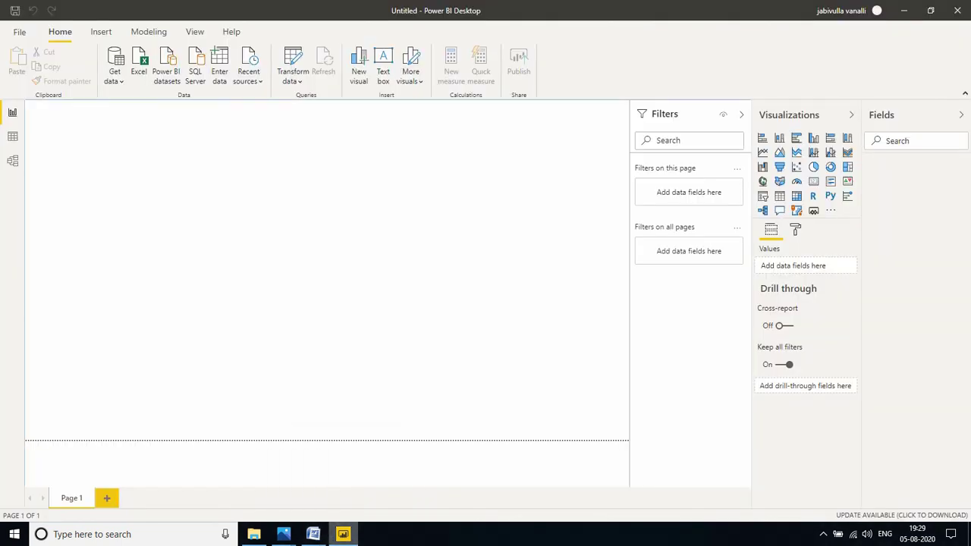
pyautogui.click(249, 67)
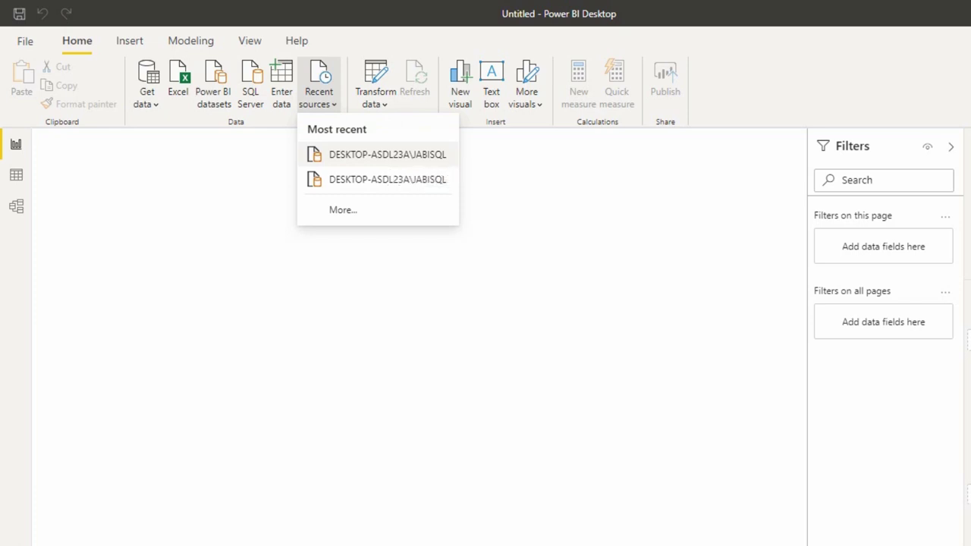
pyautogui.click(346, 157)
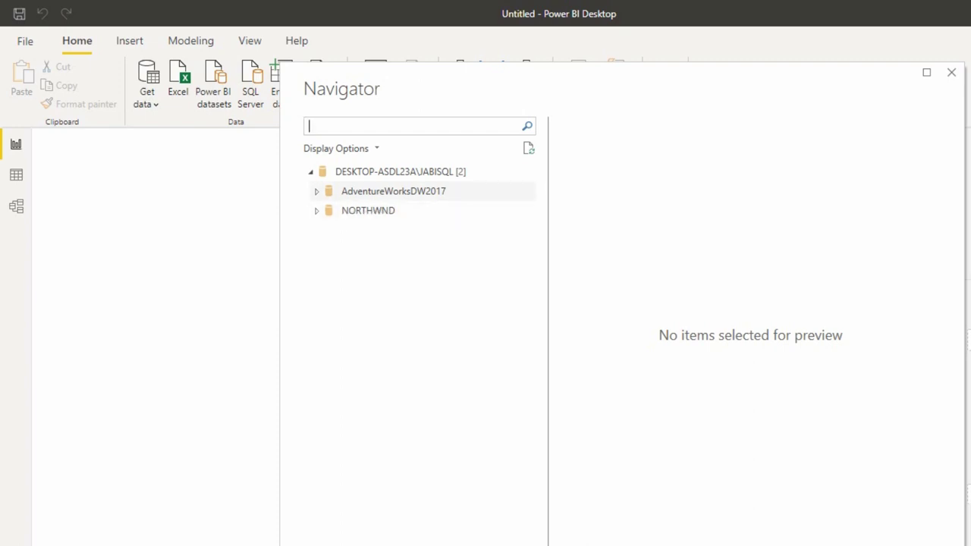
pyautogui.click(316, 192)
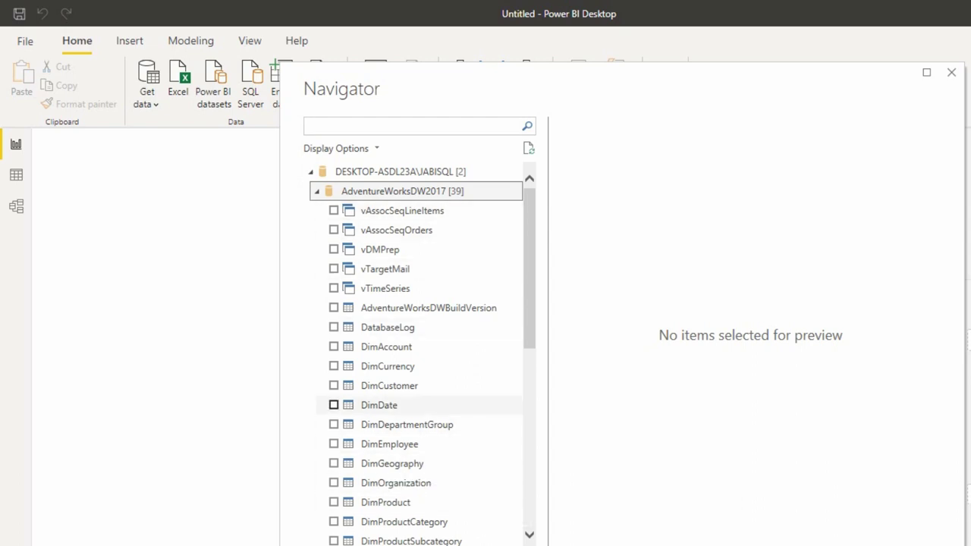
# Load the DimDate, DimCustomer, DimGeography and FactInternetSales tables using the Import connection mode.
pyautogui.click(334, 405)
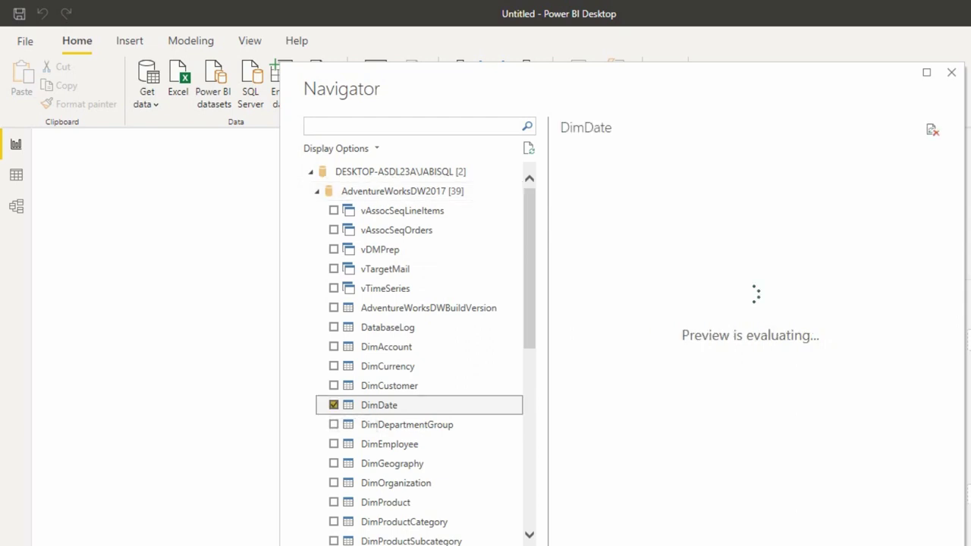
pyautogui.click(334, 385)
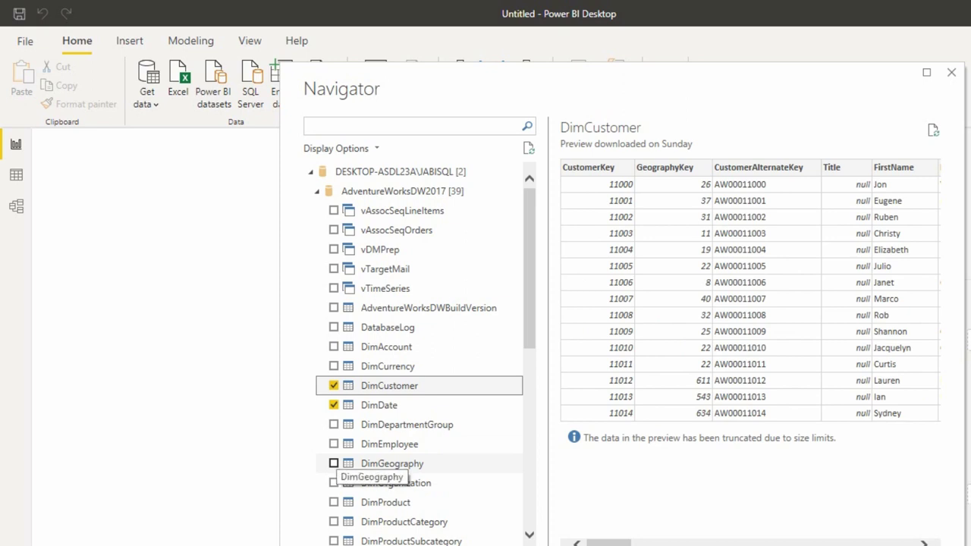
pyautogui.click(334, 464)
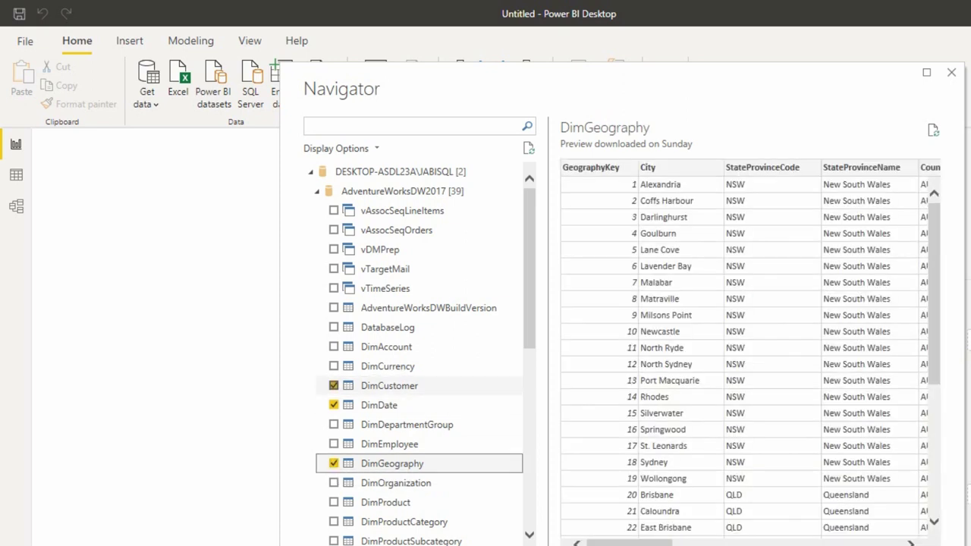
pyautogui.scroll(-4, 425, 311)
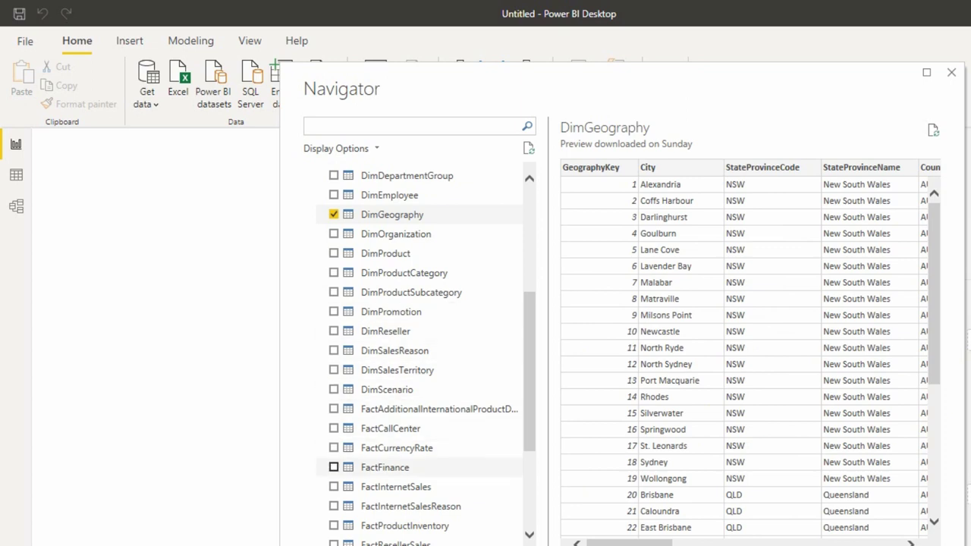
pyautogui.click(334, 487)
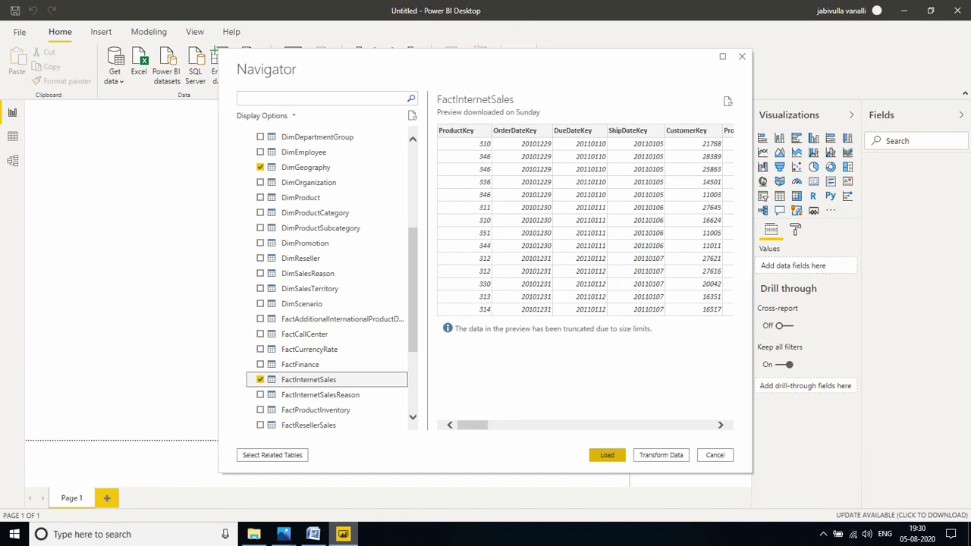
pyautogui.click(609, 455)
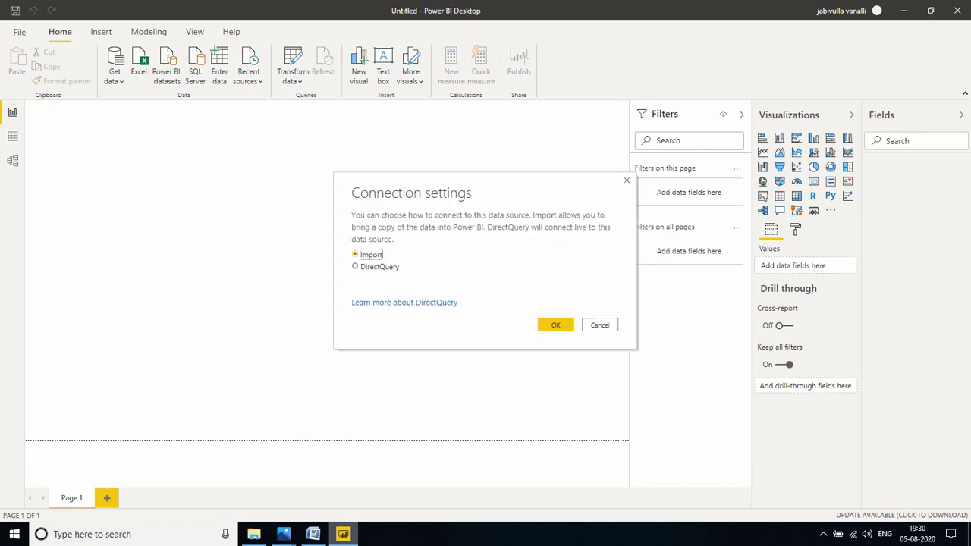
pyautogui.click(556, 325)
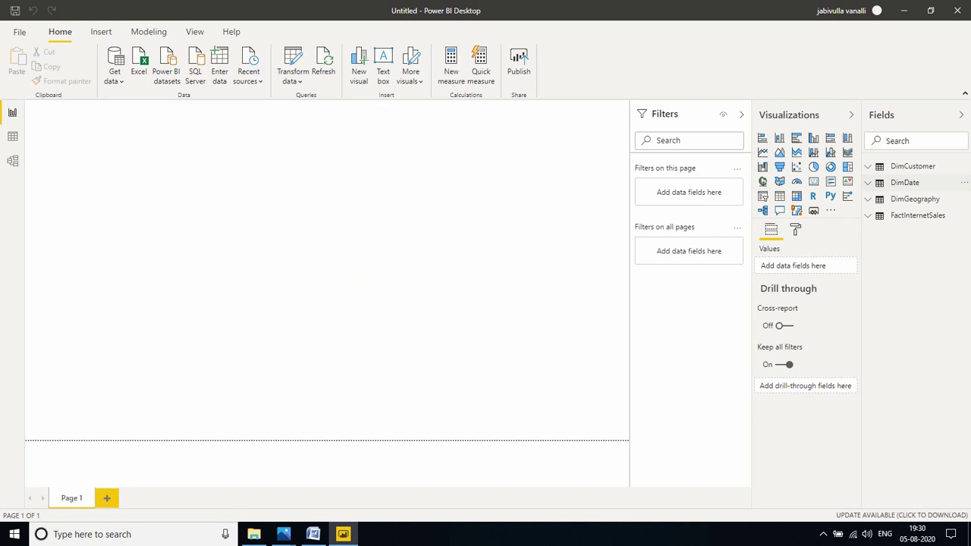
# Create a column chart with CalendarYear from DimDate and SalesAmount from FactInternetSales.
pyautogui.click(869, 183)
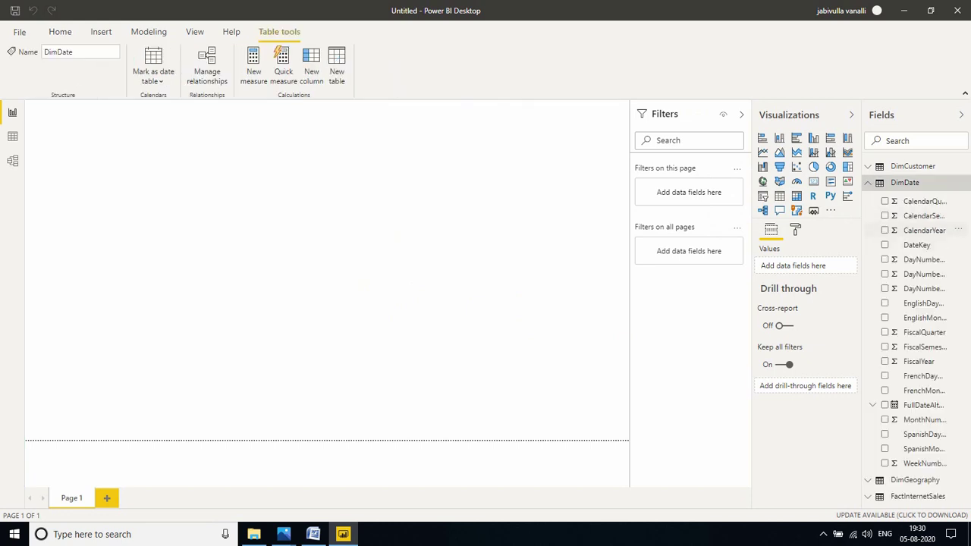
pyautogui.click(884, 230)
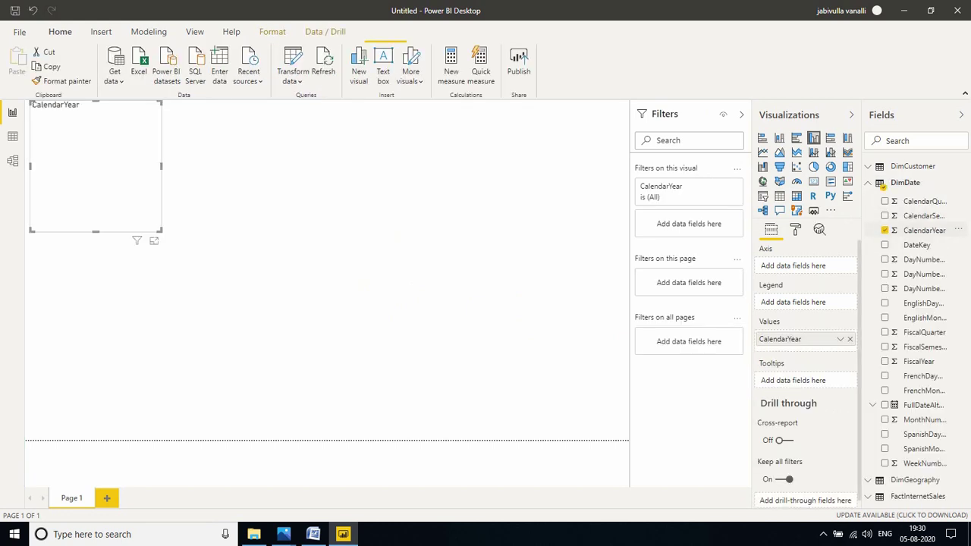
pyautogui.click(883, 187)
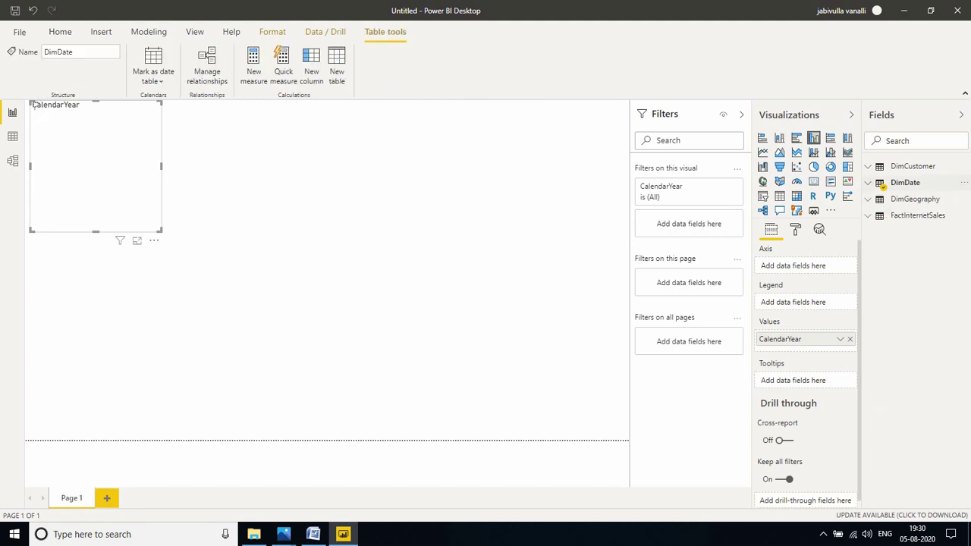
pyautogui.click(918, 215)
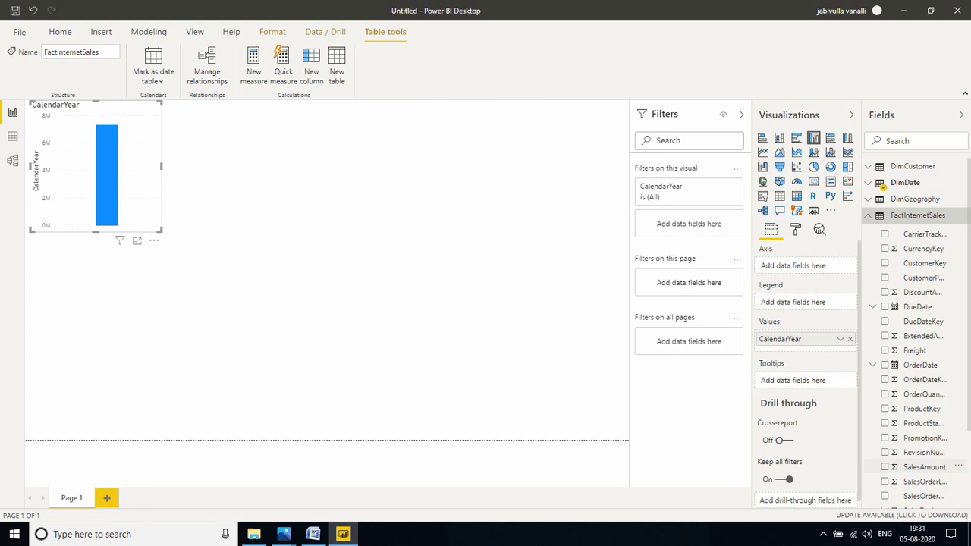
pyautogui.click(885, 467)
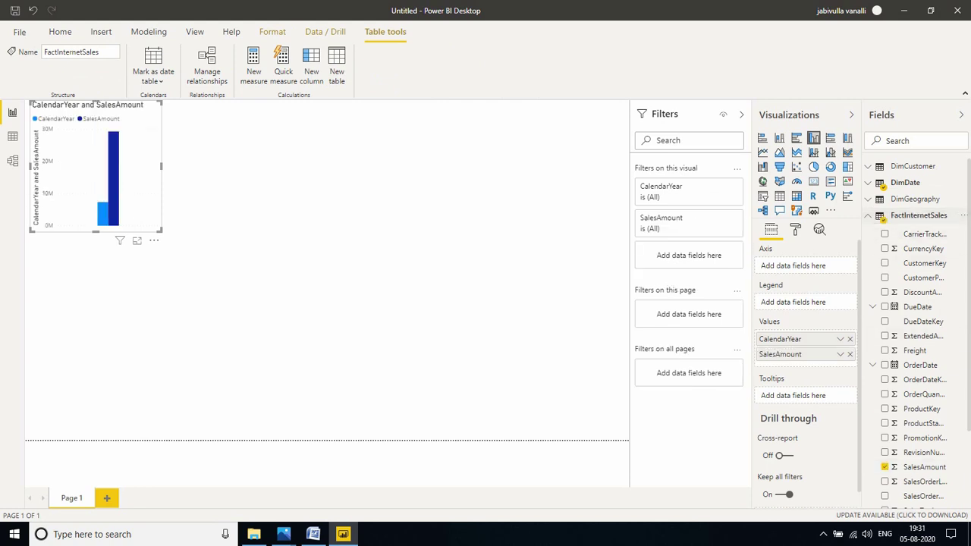
pyautogui.click(879, 217)
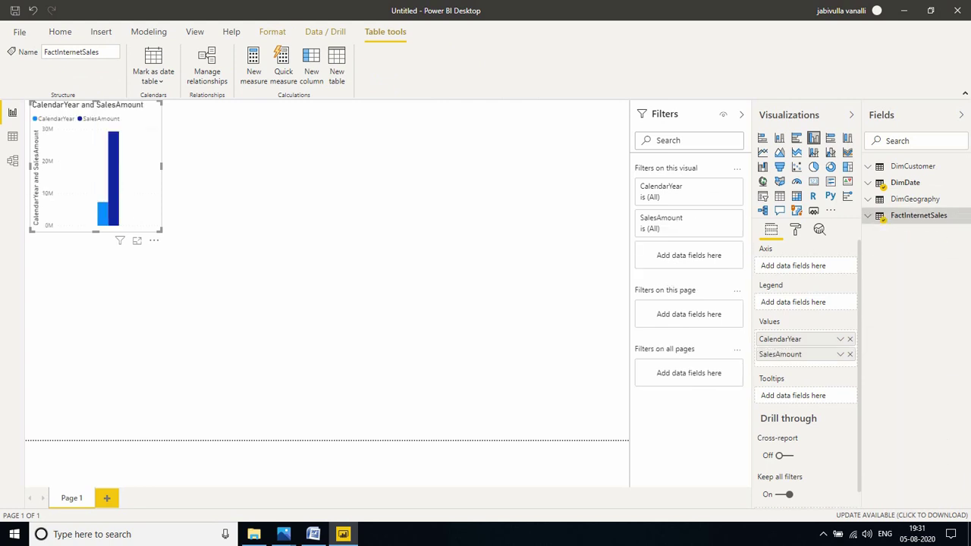
# Enlarge the column chart and position it near the upper-left corner of the report page.
pyautogui.moveTo(96, 166); pyautogui.dragTo(122, 197)
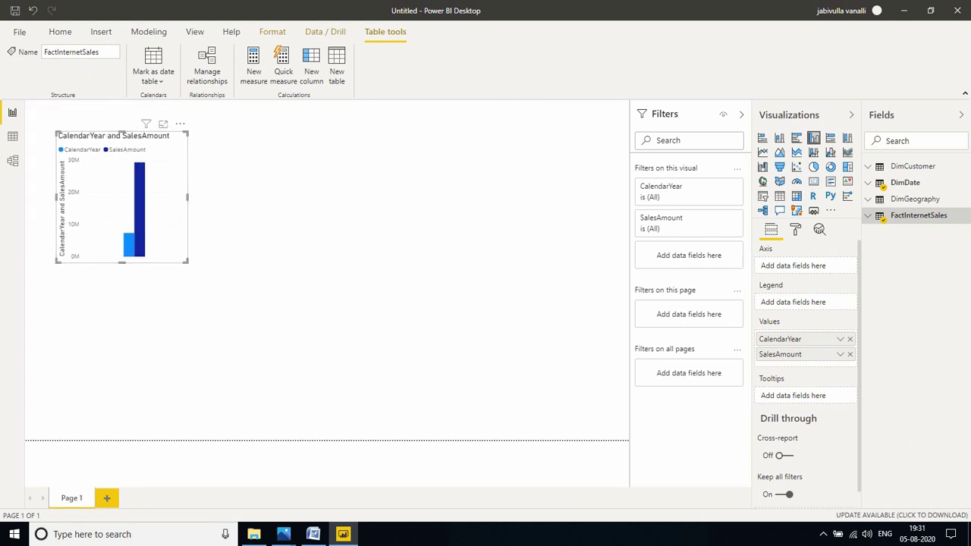
pyautogui.moveTo(186, 262); pyautogui.dragTo(248, 297)
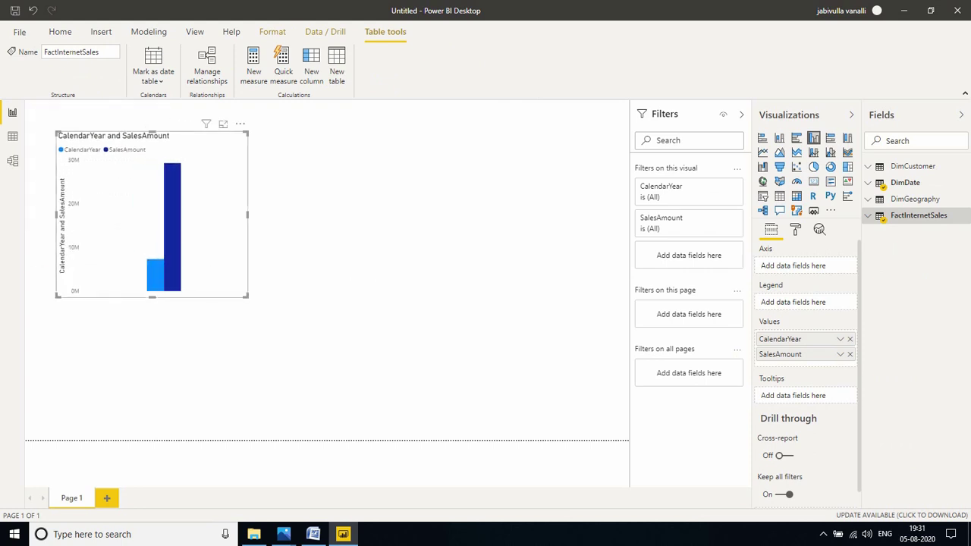
pyautogui.moveTo(152, 214); pyautogui.dragTo(127, 201)
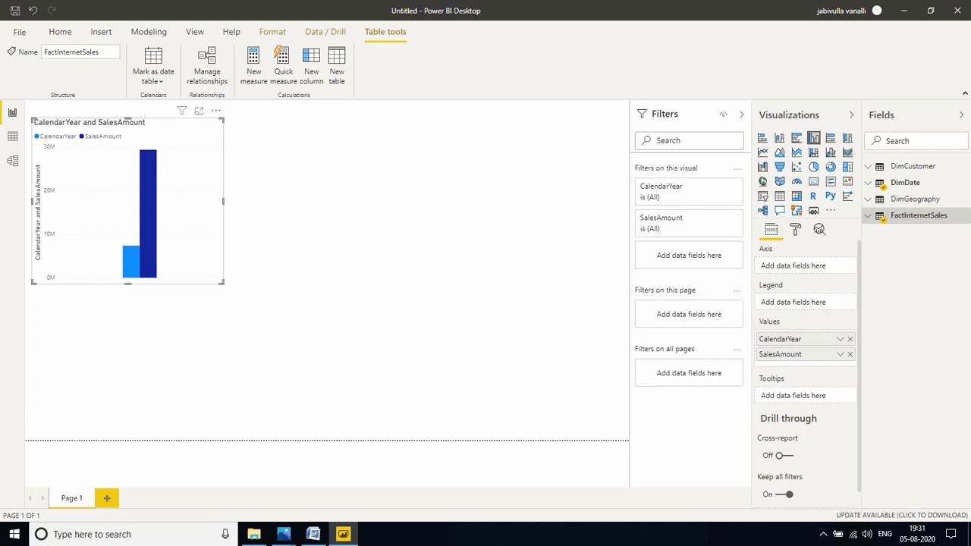
# Move CalendarYear from the chart's values to its axis, then deselect the chart.
pyautogui.moveTo(782, 339); pyautogui.dragTo(783, 262)
pyautogui.moveTo(786, 339); pyautogui.dragTo(785, 268)
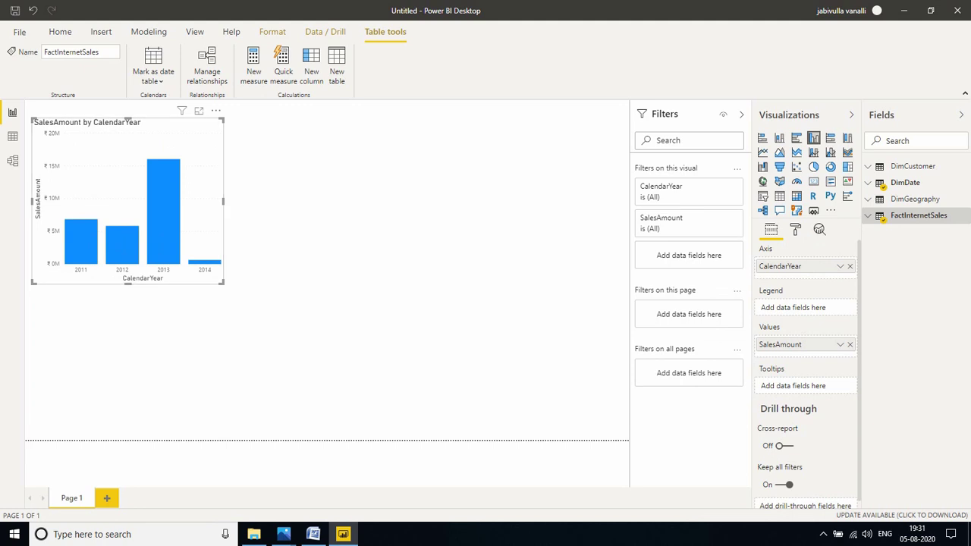
pyautogui.click(380, 251)
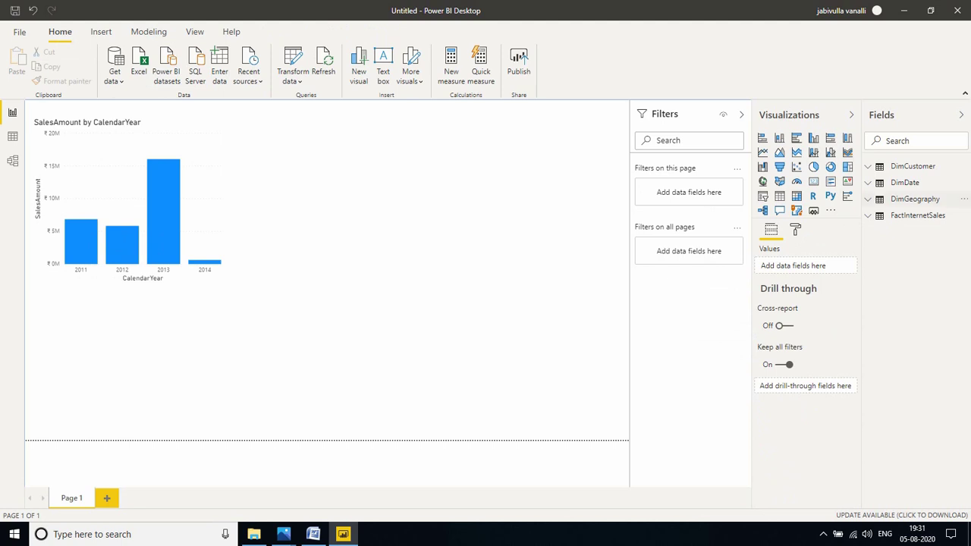
# Add a table visual showing EnglishCountryRegionName from DimGeography with SalesAmount from FactInternetSales.
pyautogui.click(915, 199)
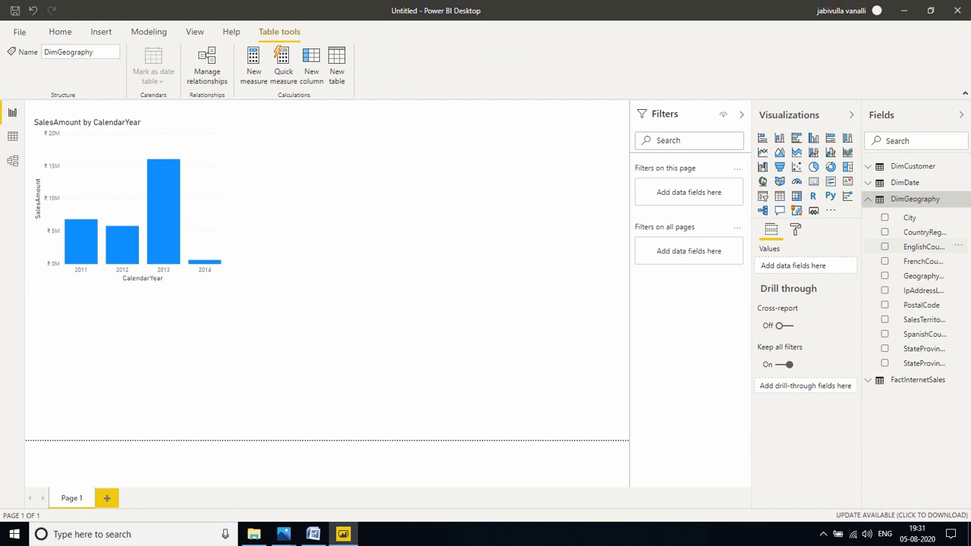
pyautogui.click(885, 247)
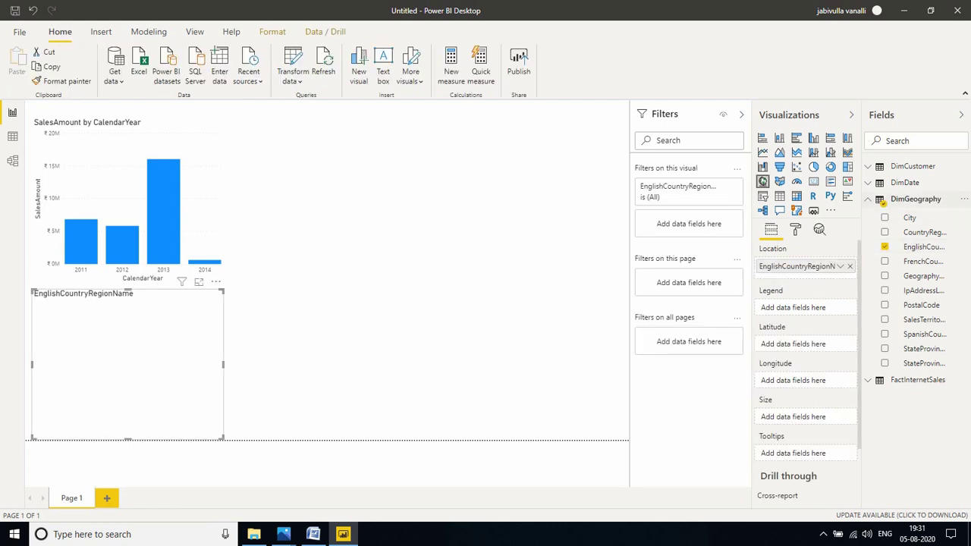
pyautogui.click(883, 200)
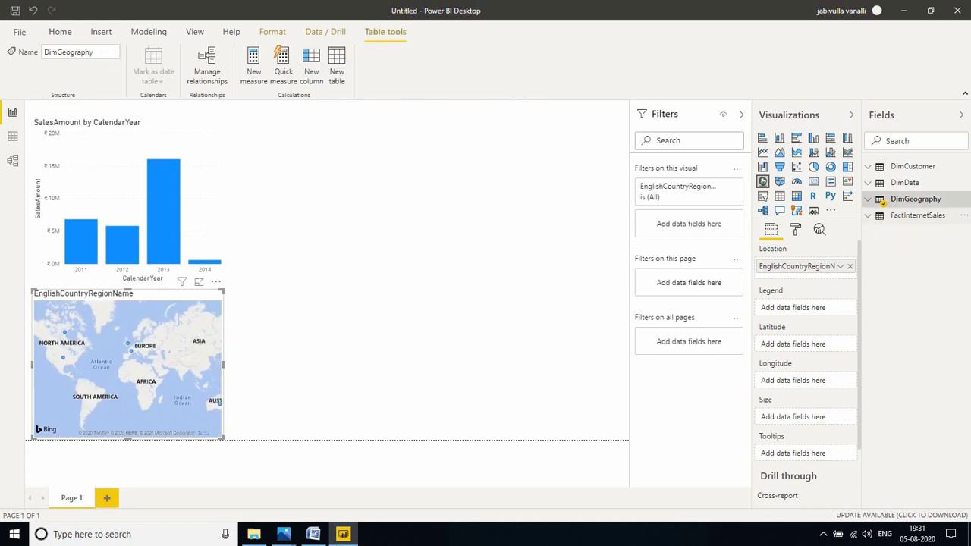
pyautogui.click(888, 215)
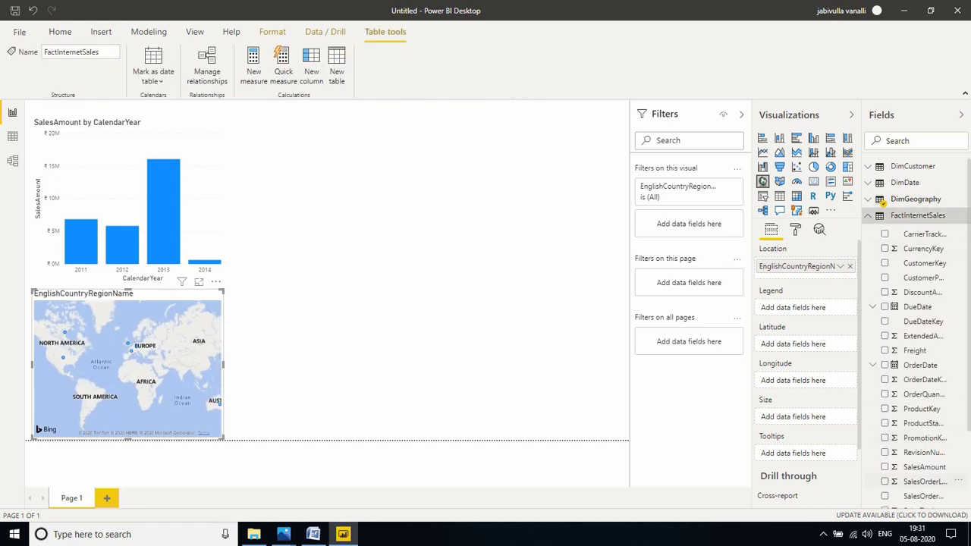
pyautogui.click(885, 467)
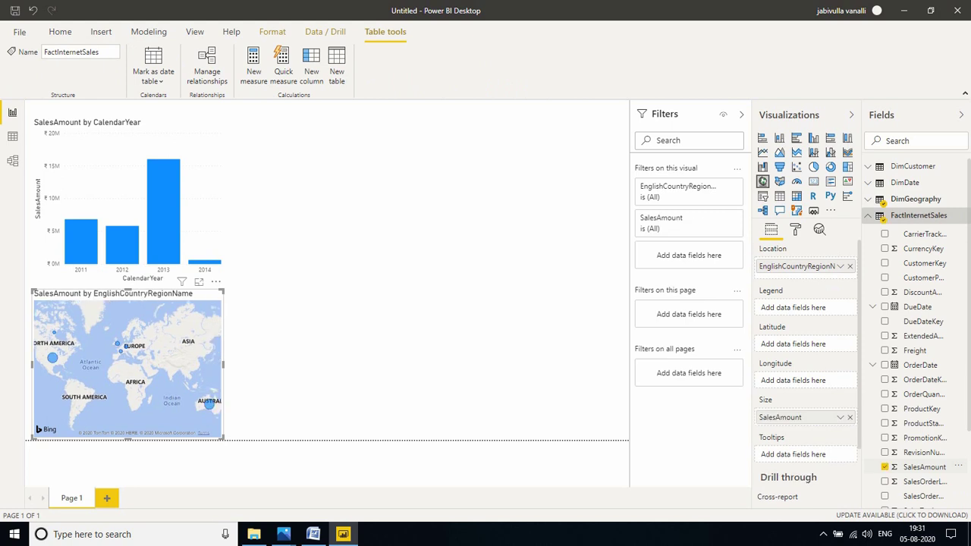
pyautogui.click(880, 215)
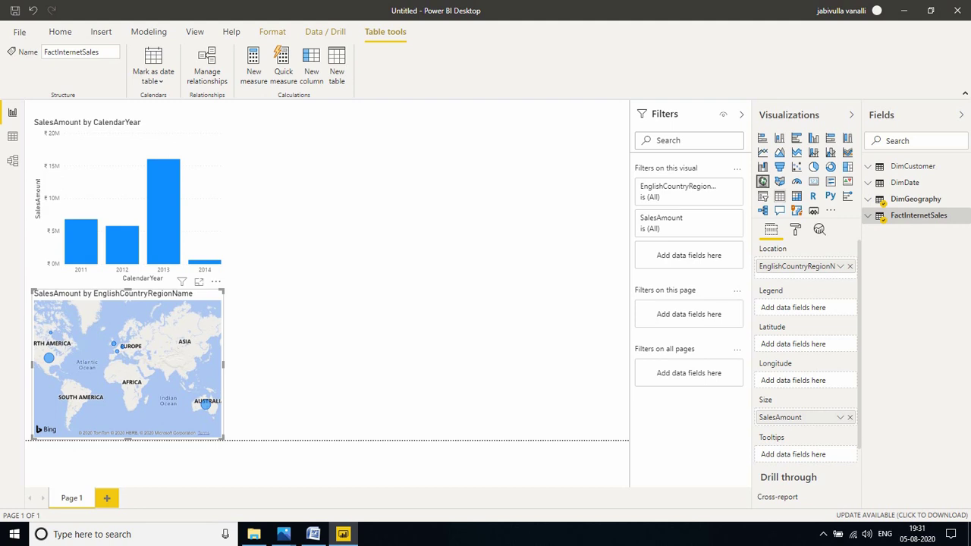
pyautogui.click(780, 196)
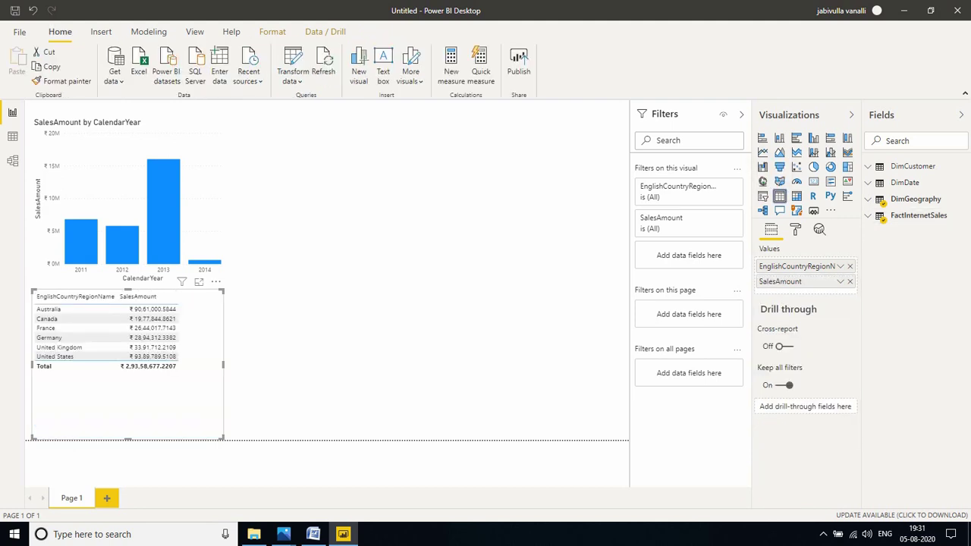
# Place the country sales table to the right of the column chart and apply the Bold header flashy rows style.
pyautogui.moveTo(136, 398); pyautogui.dragTo(443, 249)
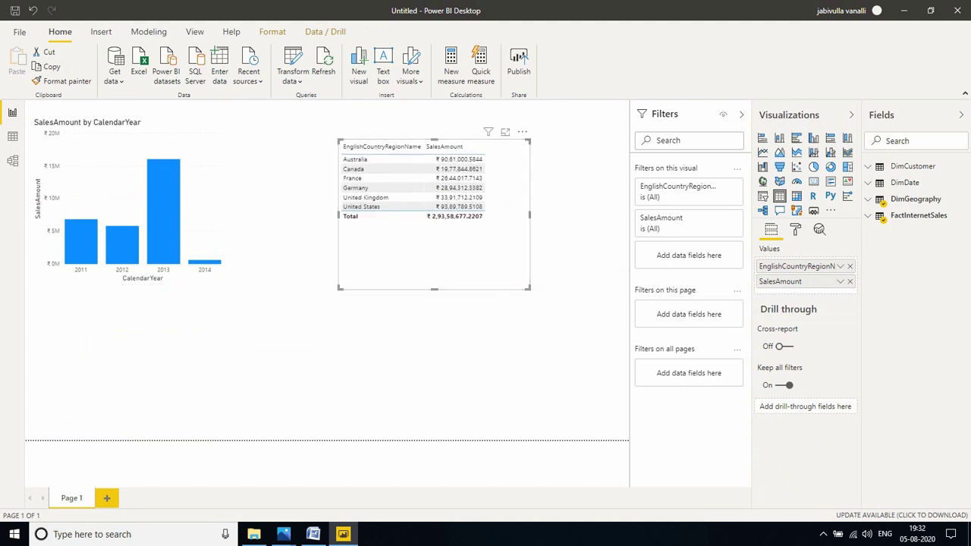
pyautogui.click(795, 229)
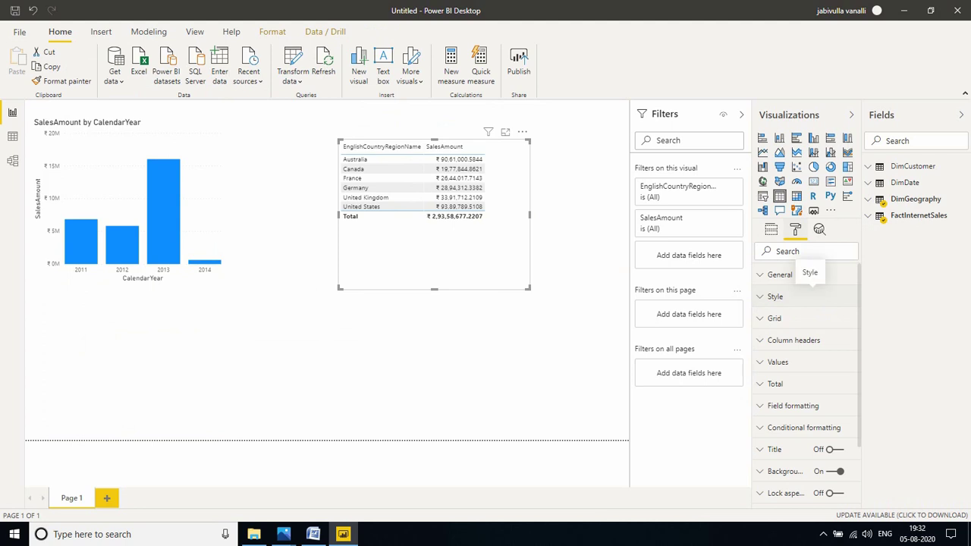
pyautogui.click(775, 297)
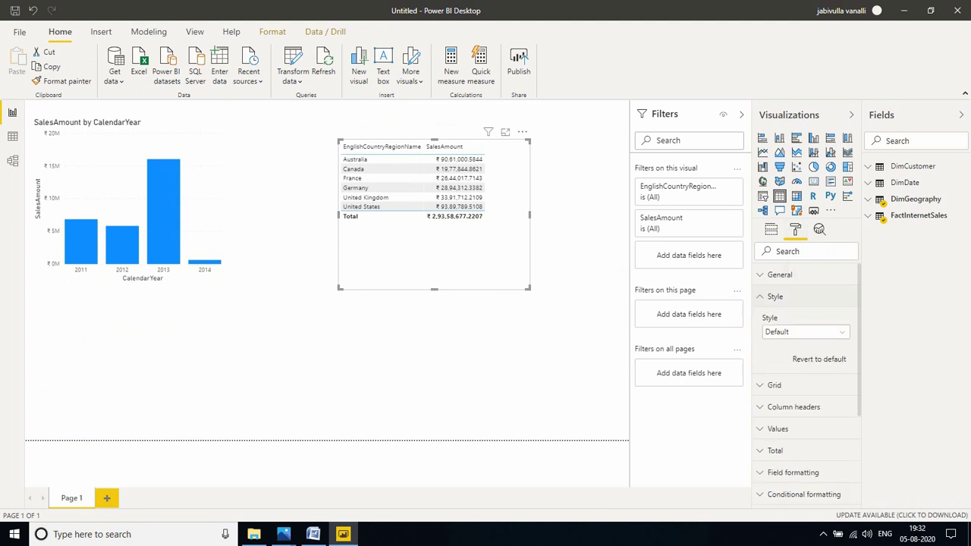
pyautogui.click(804, 332)
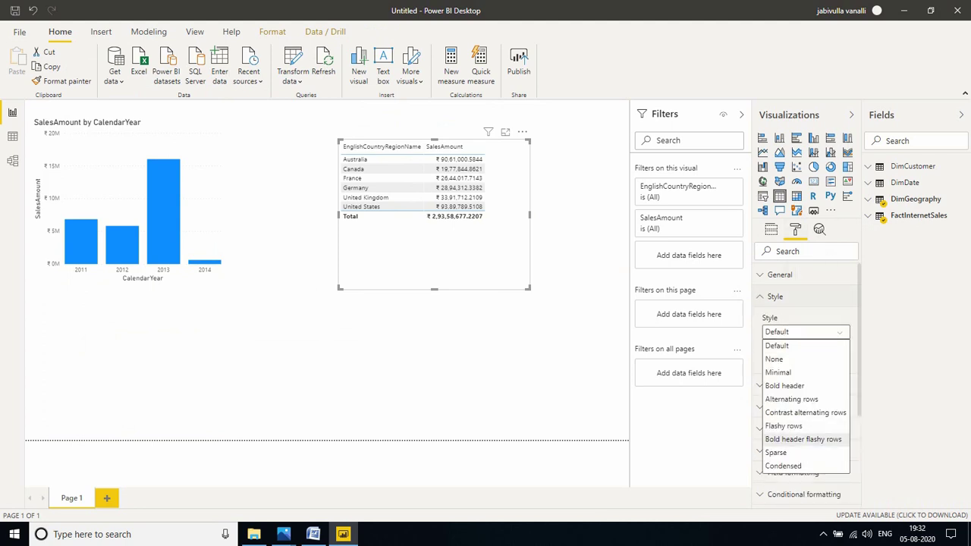
pyautogui.click(803, 439)
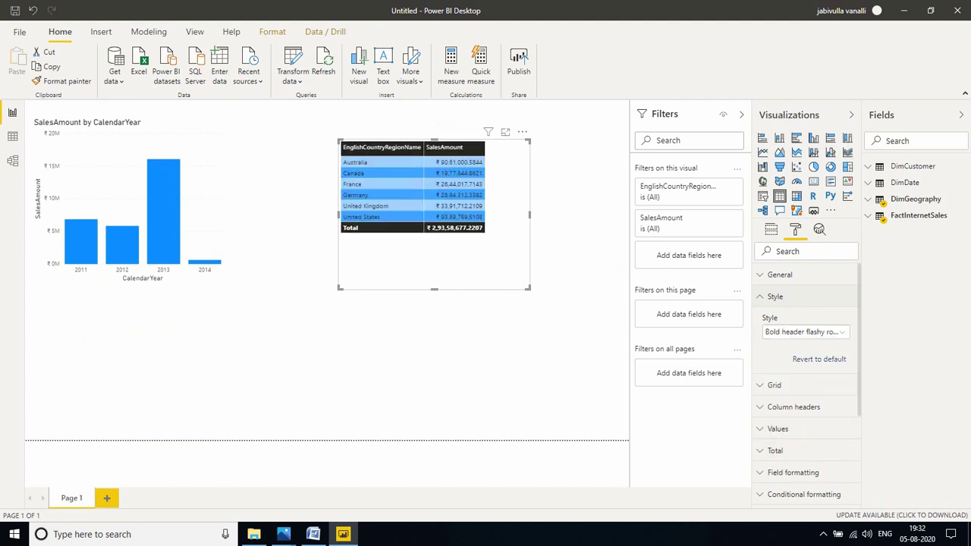
# Set the column header text size of the country sales table to 14 pt.
pyautogui.click(775, 296)
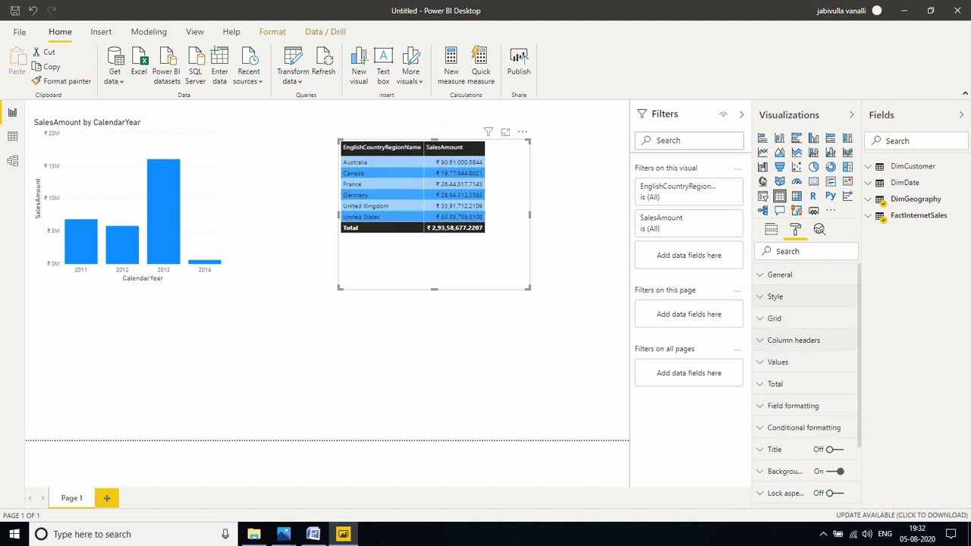
pyautogui.click(794, 340)
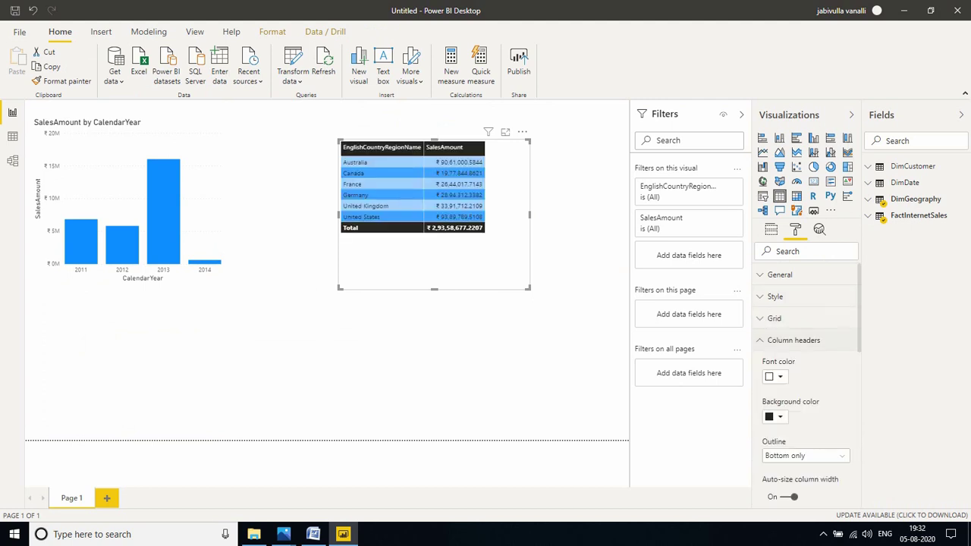
pyautogui.scroll(-5, 809, 379)
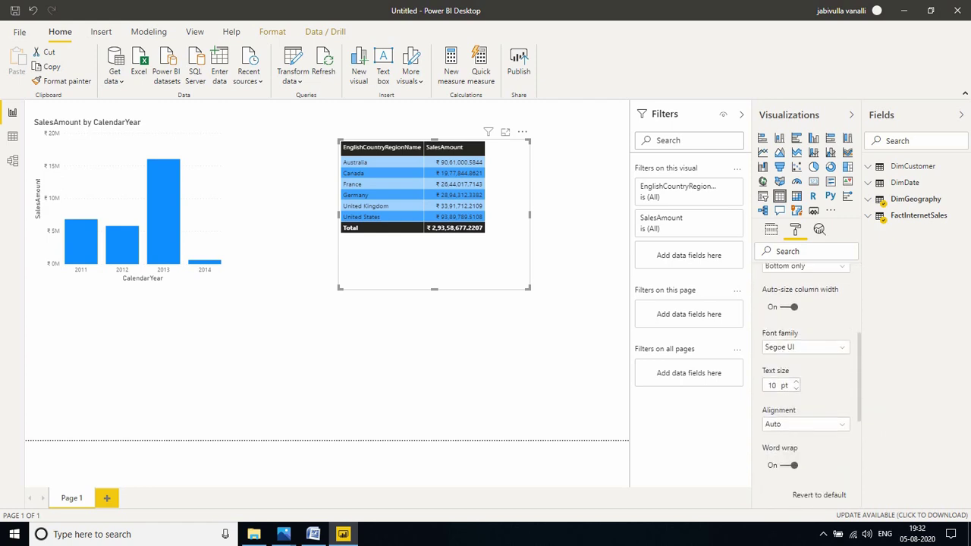
pyautogui.click(796, 382)
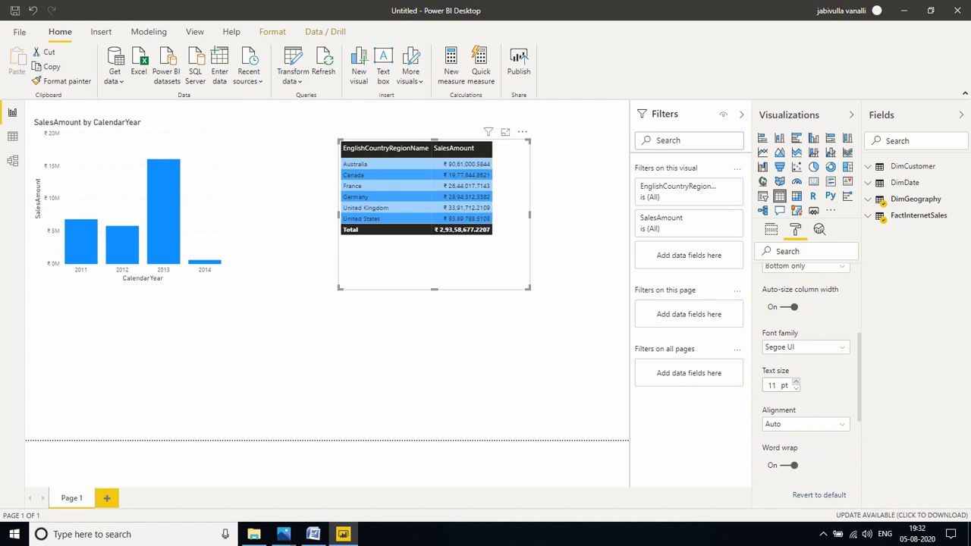
pyautogui.click(796, 382)
pyautogui.click(796, 381)
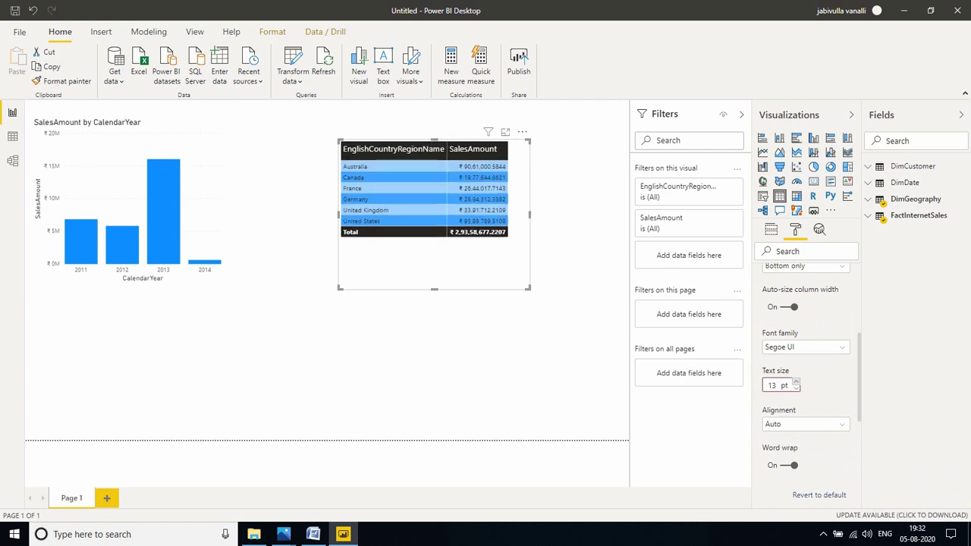
pyautogui.click(796, 382)
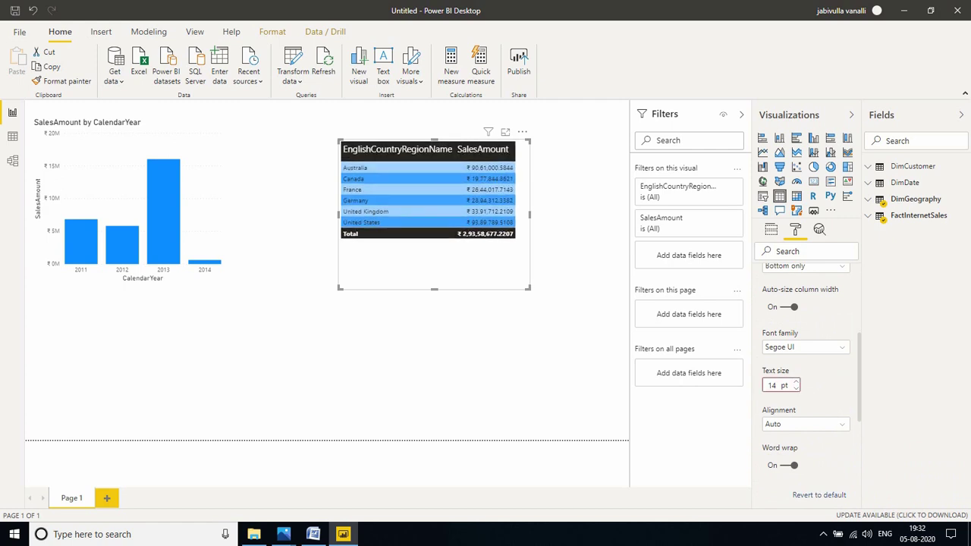
# Set the text size of the country sales table's values to 14 pt.
pyautogui.scroll(-5, 808, 379)
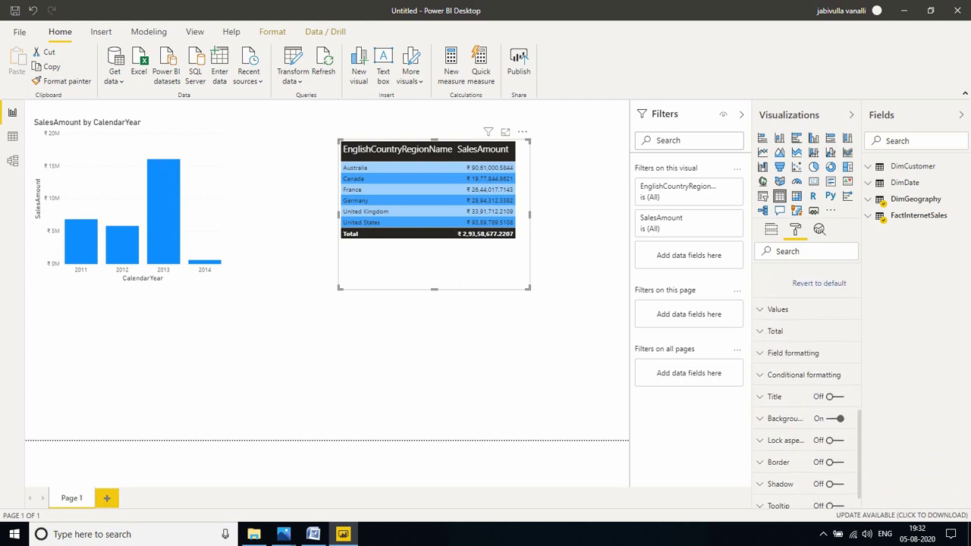
pyautogui.scroll(2, 807, 379)
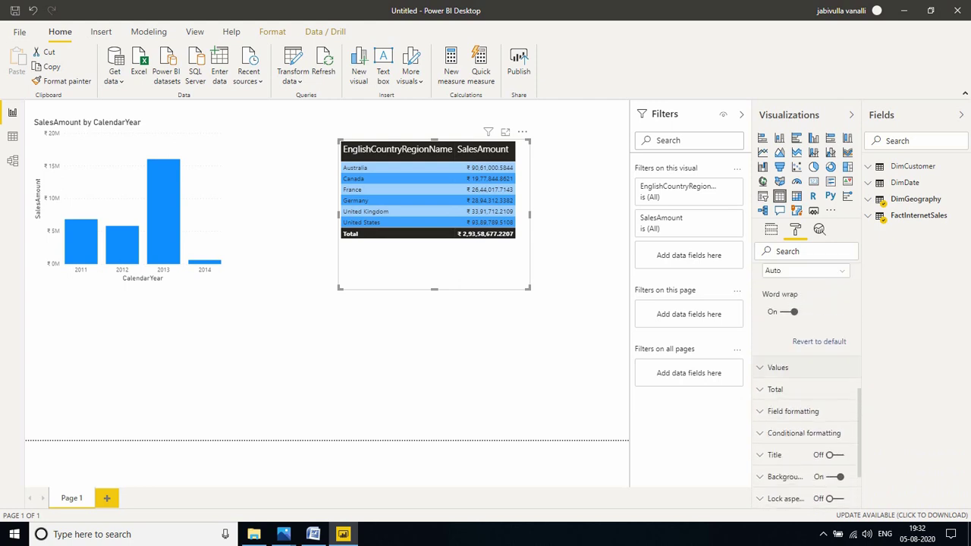
pyautogui.click(778, 367)
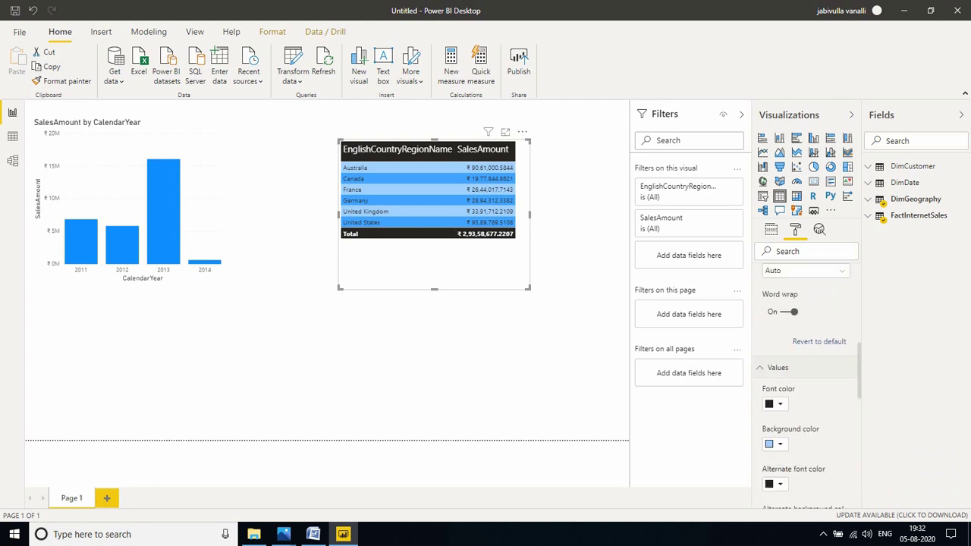
pyautogui.scroll(-8, 807, 380)
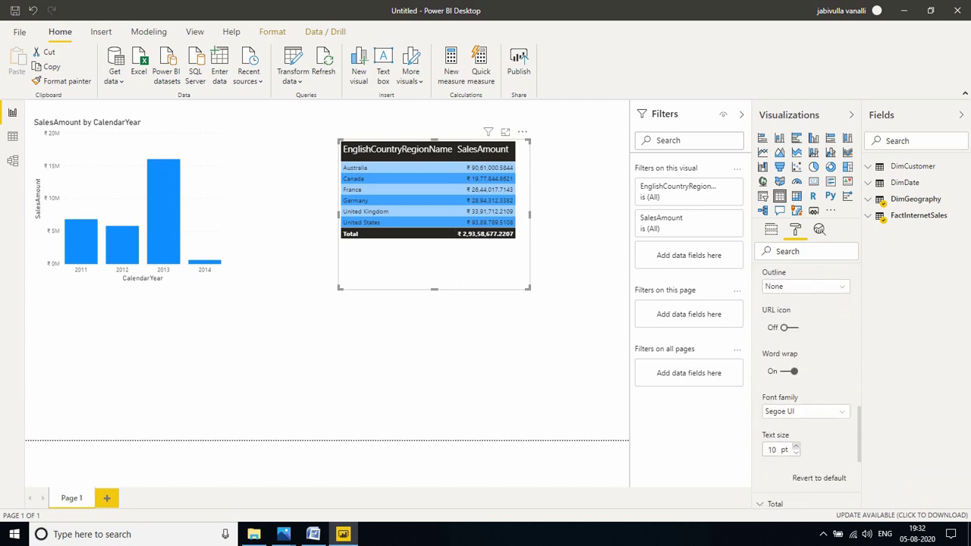
pyautogui.click(796, 446)
pyautogui.click(796, 446)
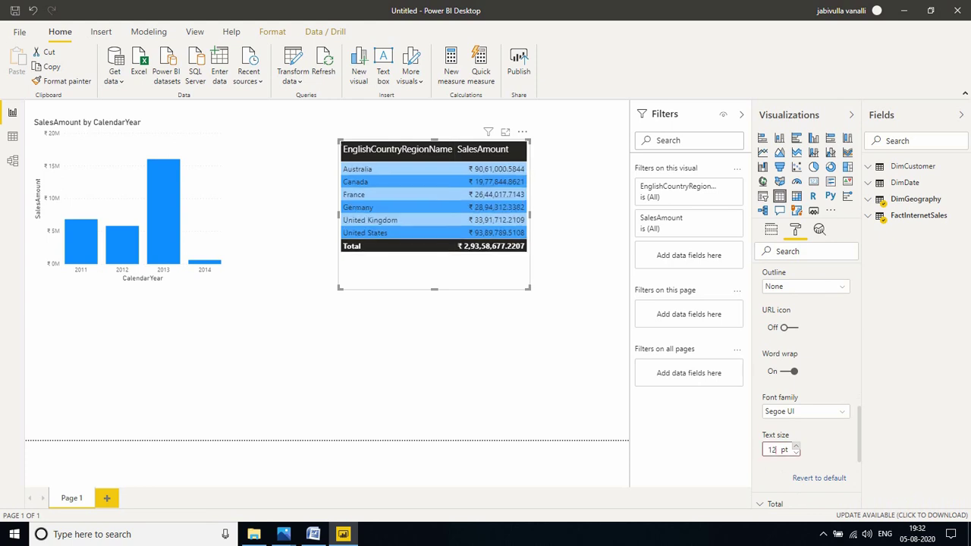
pyautogui.click(796, 446)
pyautogui.click(796, 446)
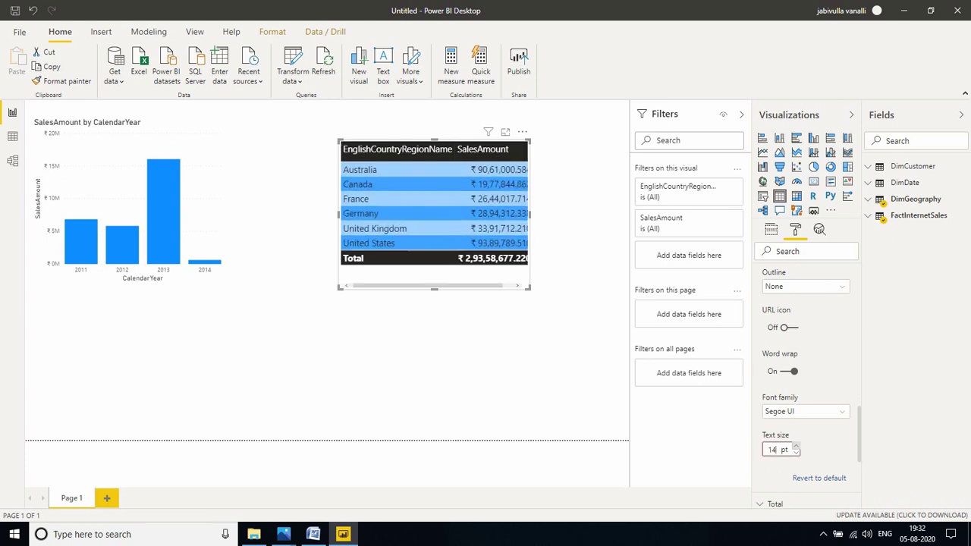
# Widen the country sales table until its SalesAmount column fits fully, and deselect it.
pyautogui.click(485, 349)
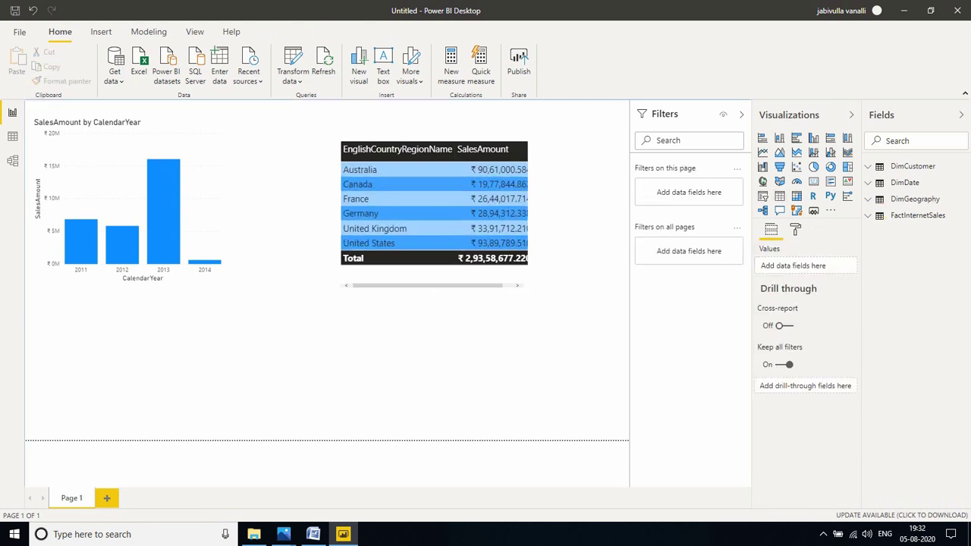
pyautogui.click(455, 258)
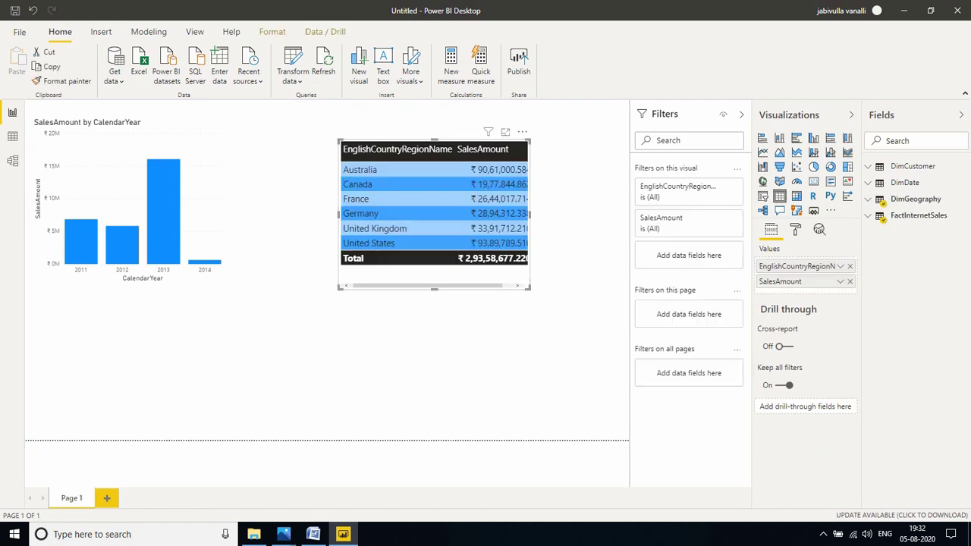
pyautogui.moveTo(529, 289); pyautogui.dragTo(553, 282)
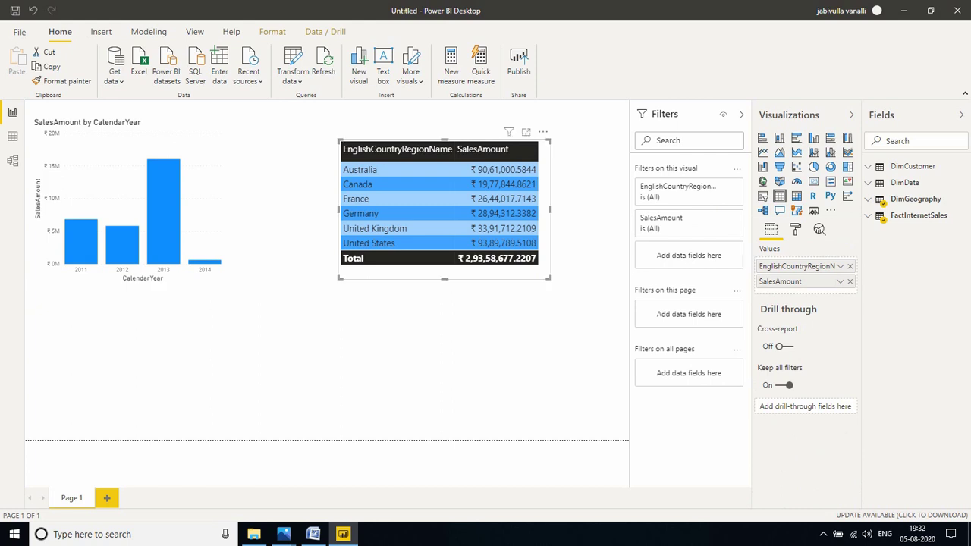
pyautogui.click(486, 341)
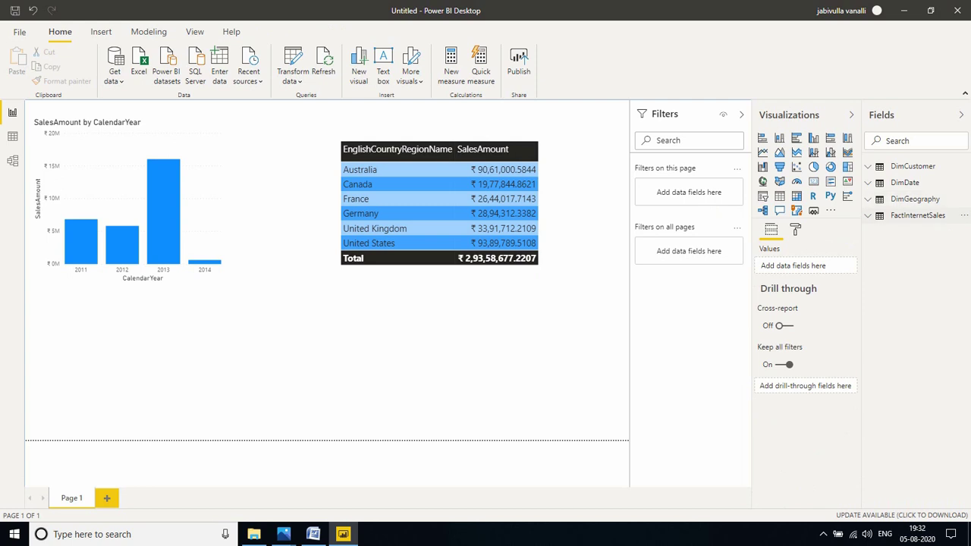
# Add a card visual showing SalesAmount from FactInternetSales, shrink it and place it below the column chart.
pyautogui.click(918, 216)
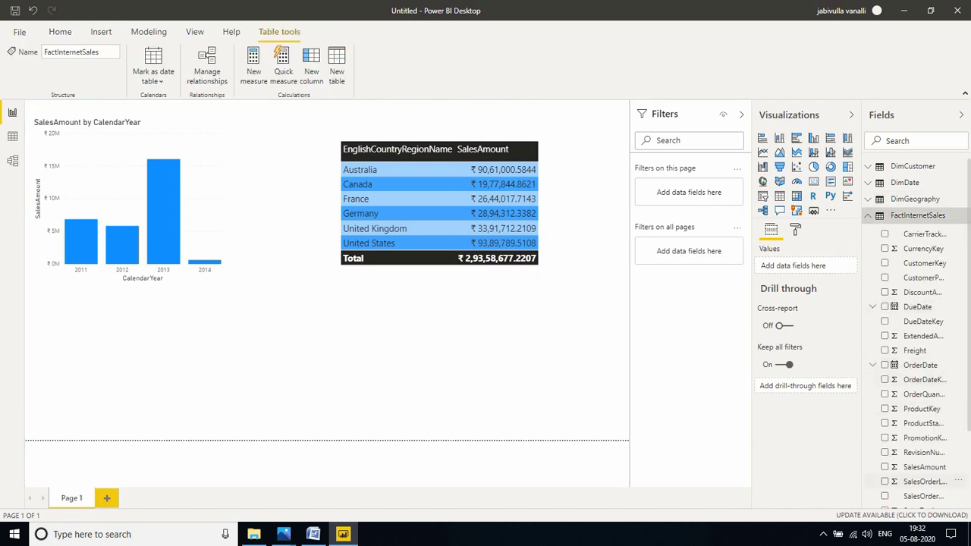
pyautogui.moveTo(924, 467); pyautogui.dragTo(156, 363)
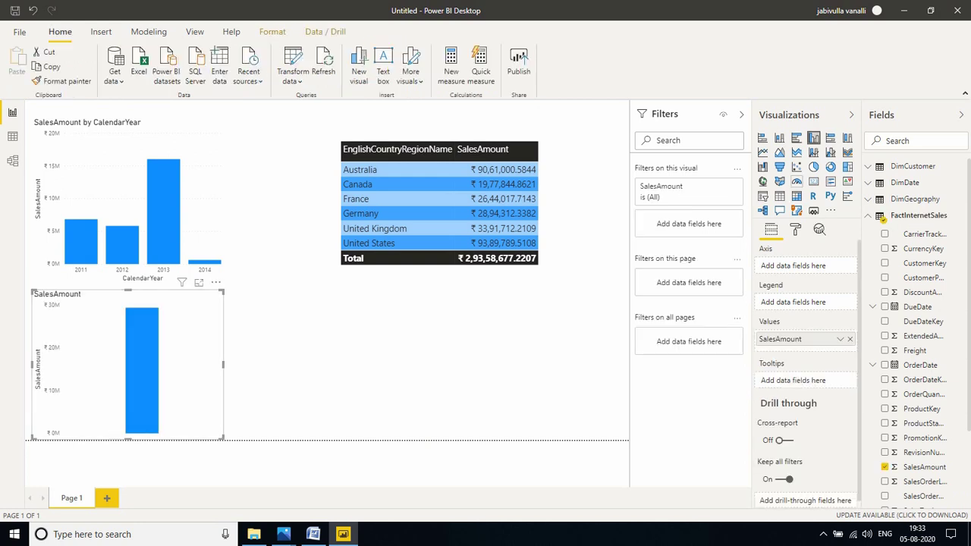
pyautogui.click(813, 182)
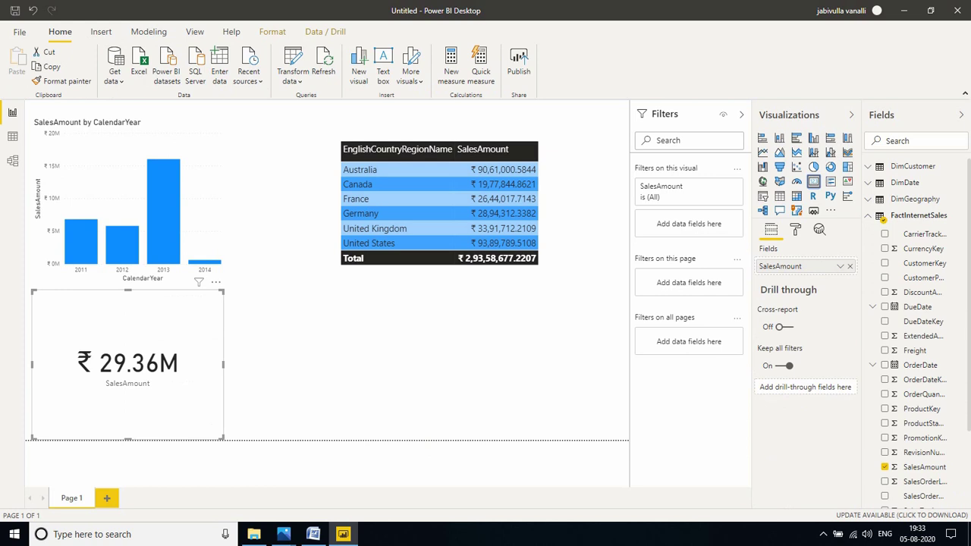
pyautogui.moveTo(223, 290); pyautogui.dragTo(170, 328)
pyautogui.moveTo(122, 361); pyautogui.dragTo(138, 344)
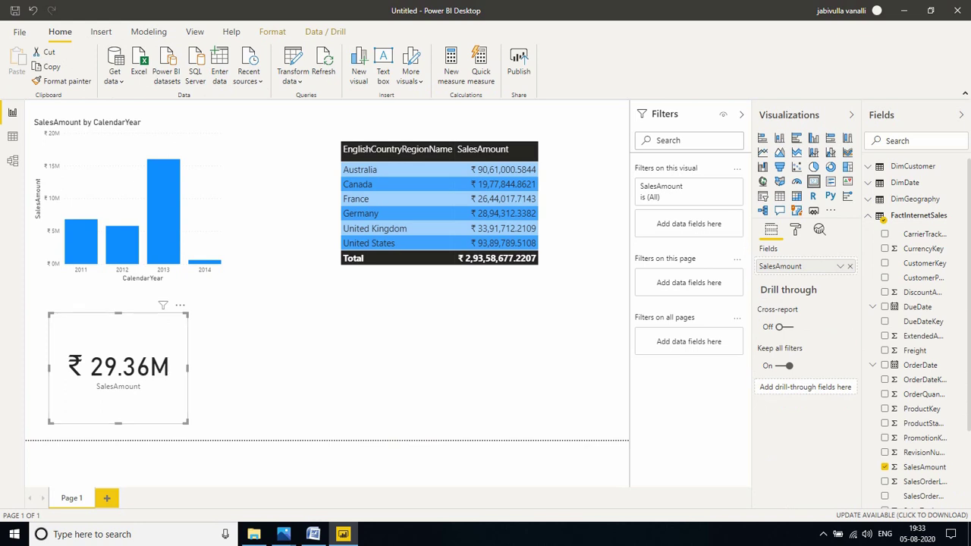
# Review the filter types listed in the Class 19 Word document, return to the Power BI report and deselect the card.
pyautogui.click(313, 534)
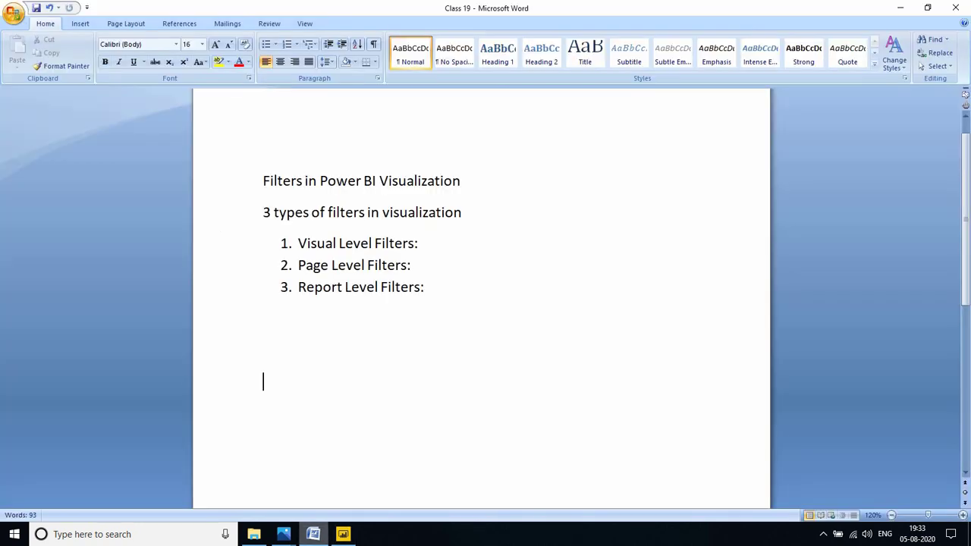
pyautogui.click(344, 535)
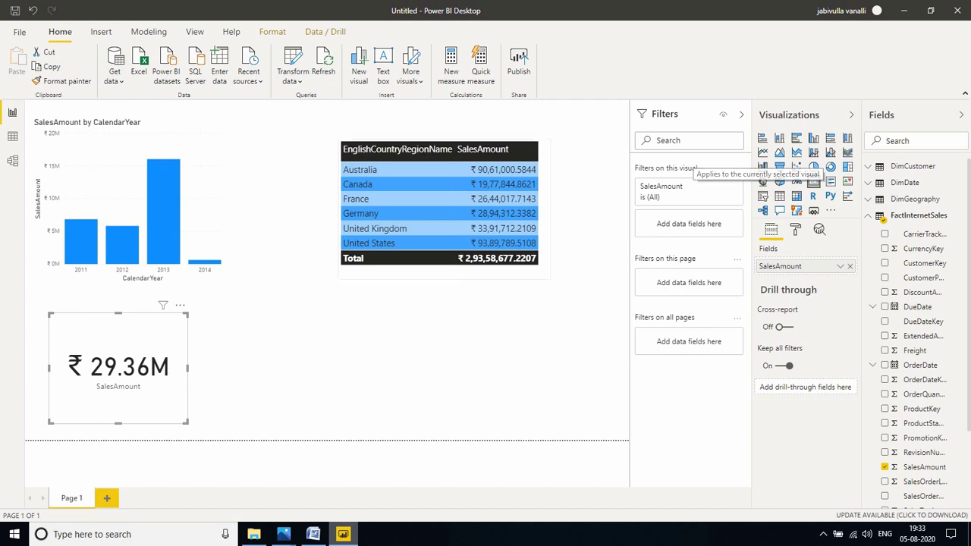
pyautogui.click(365, 349)
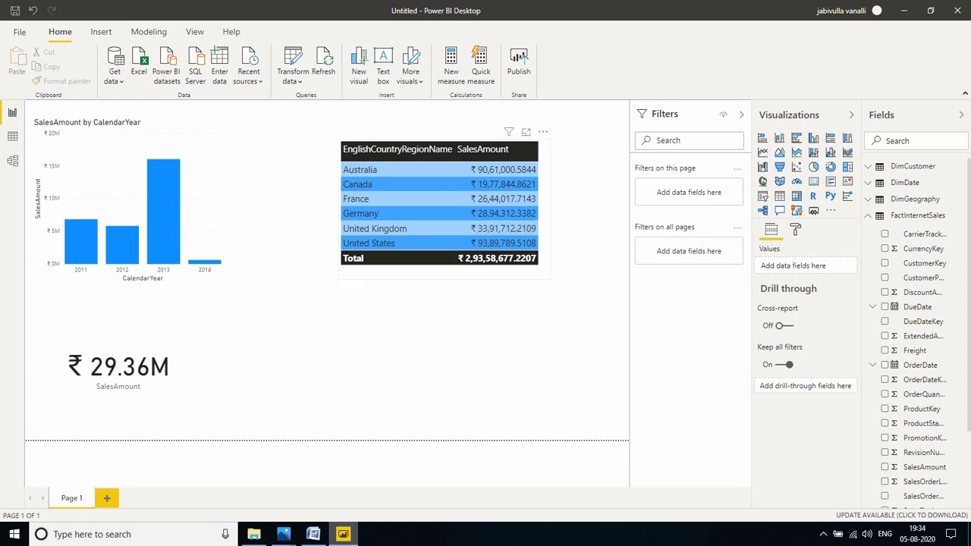
# Add CalendarYear from DimDate as a visual level filter on the country sales table, using Basic filtering.
pyautogui.click(445, 271)
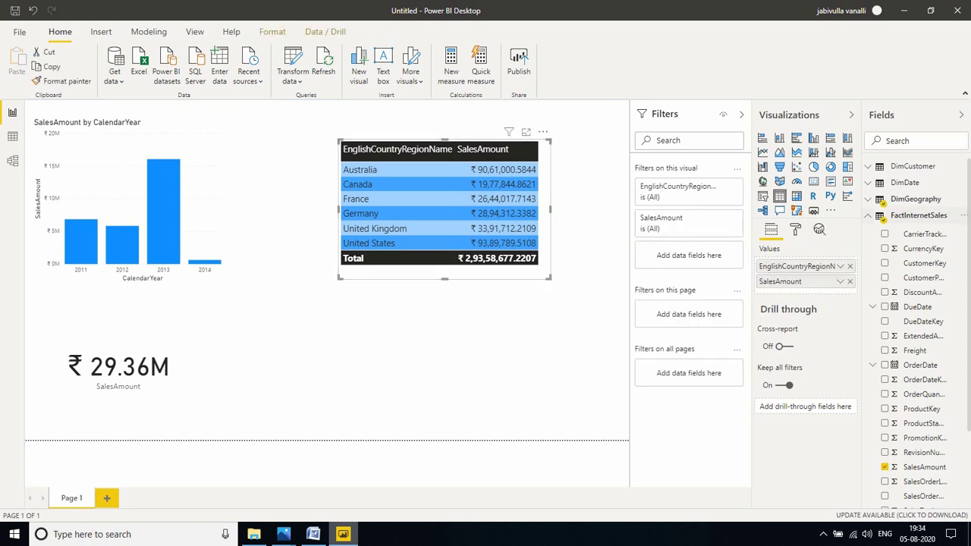
pyautogui.click(869, 216)
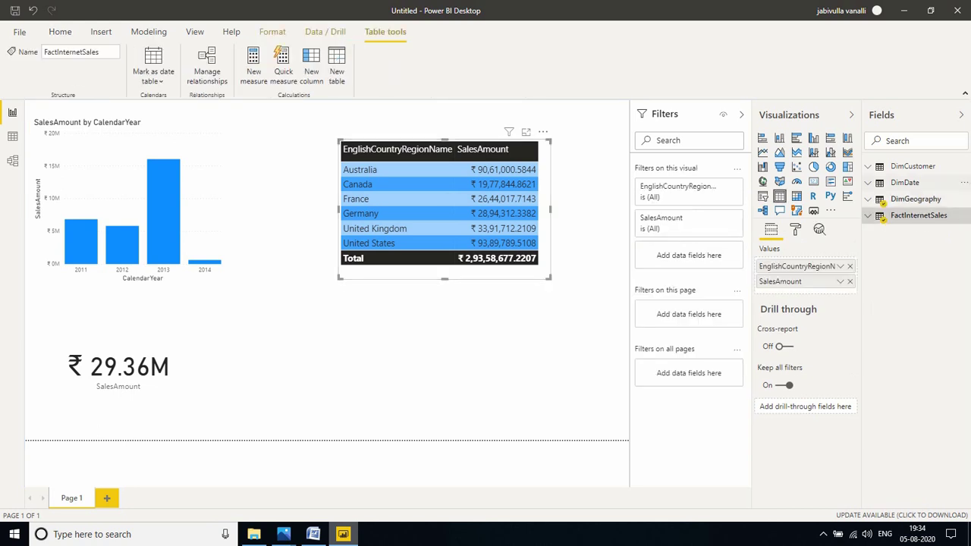
pyautogui.click(869, 183)
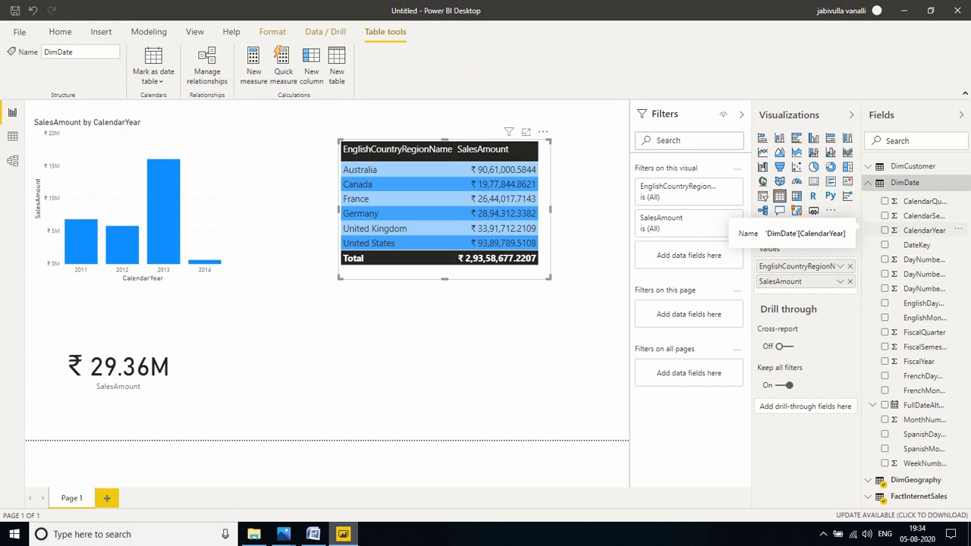
pyautogui.click(924, 230)
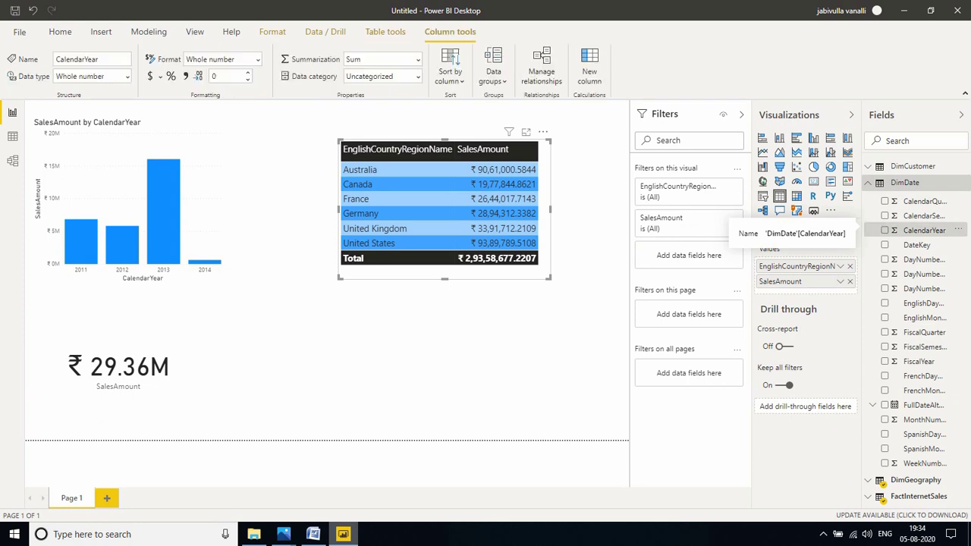
pyautogui.moveTo(924, 230); pyautogui.dragTo(691, 255)
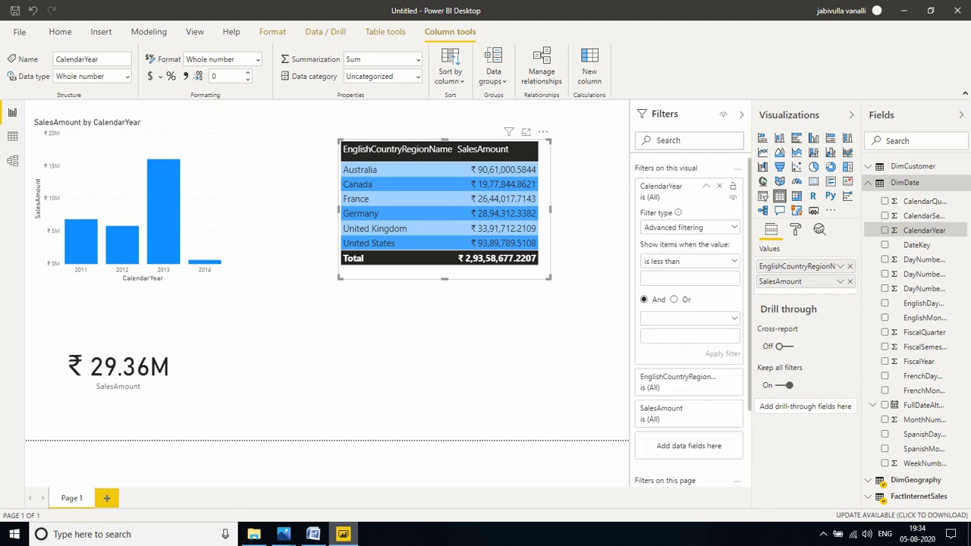
pyautogui.click(689, 228)
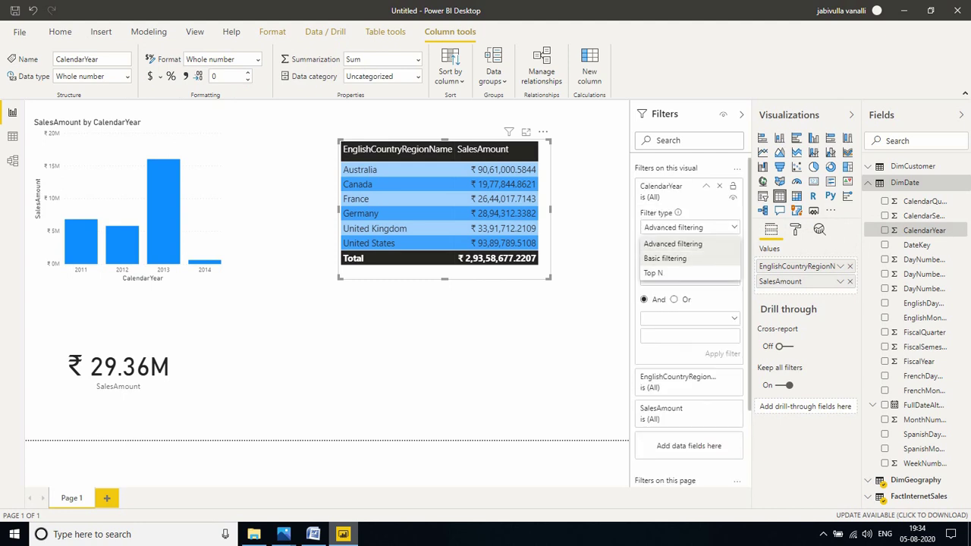
pyautogui.click(666, 258)
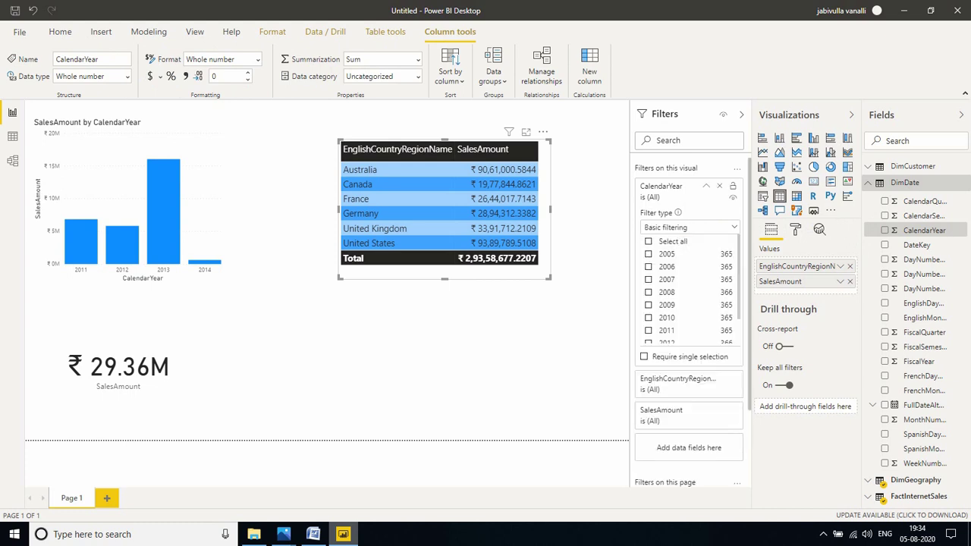
# Try the table's CalendarYear filter with 2011 and with 2012, clearing each selection.
pyautogui.click(649, 331)
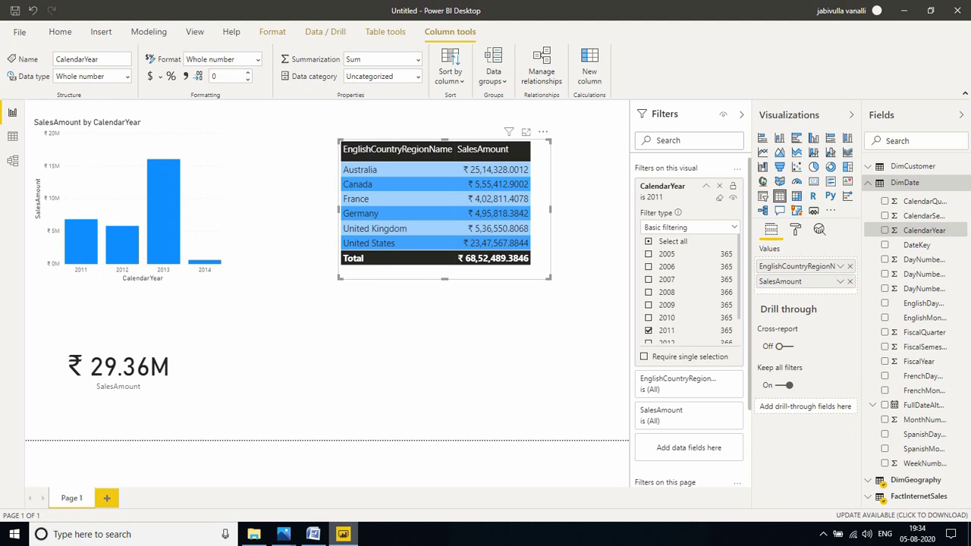
pyautogui.click(648, 331)
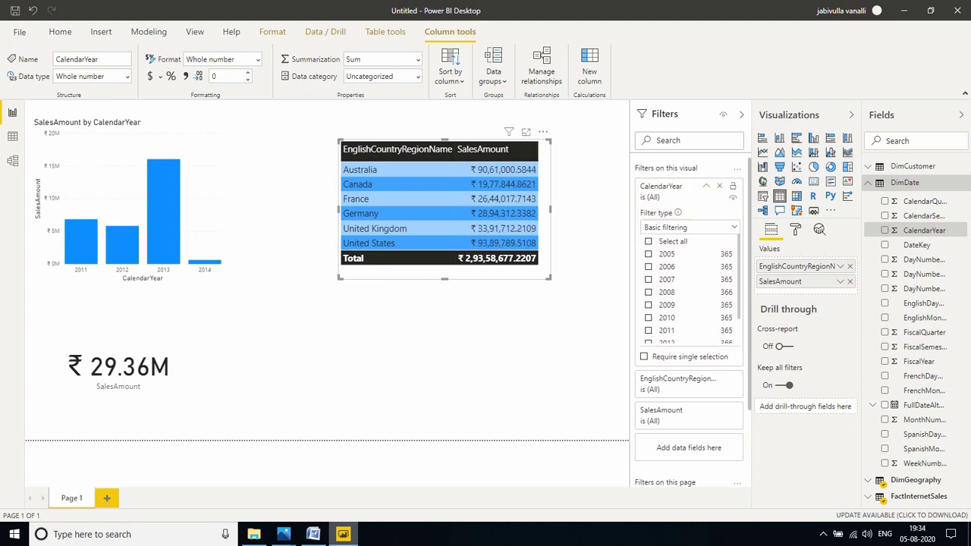
pyautogui.click(648, 342)
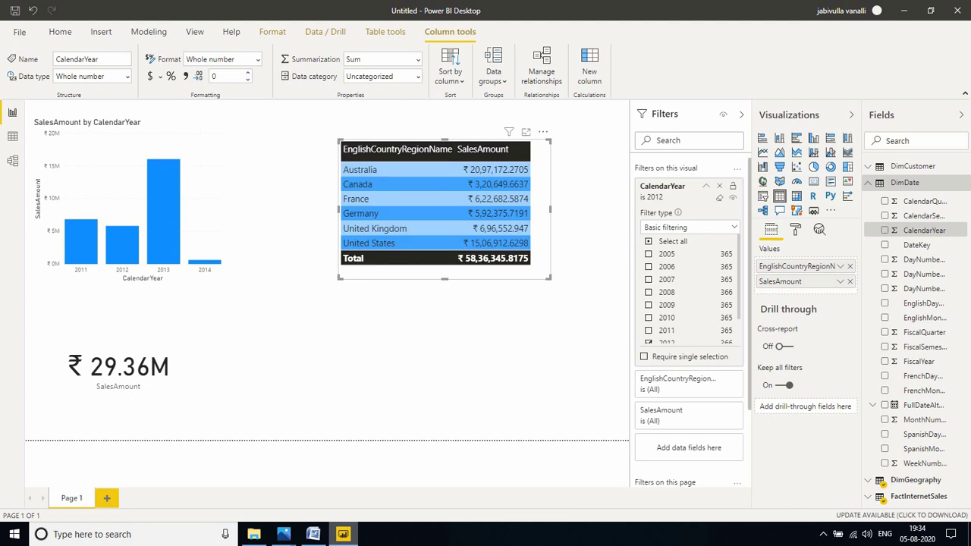
pyautogui.scroll(-2, 683, 289)
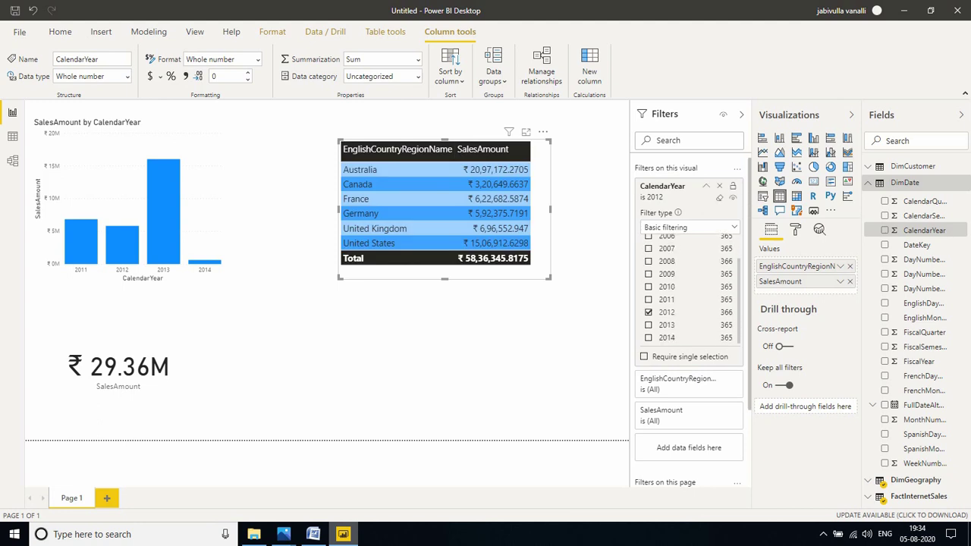
pyautogui.click(649, 312)
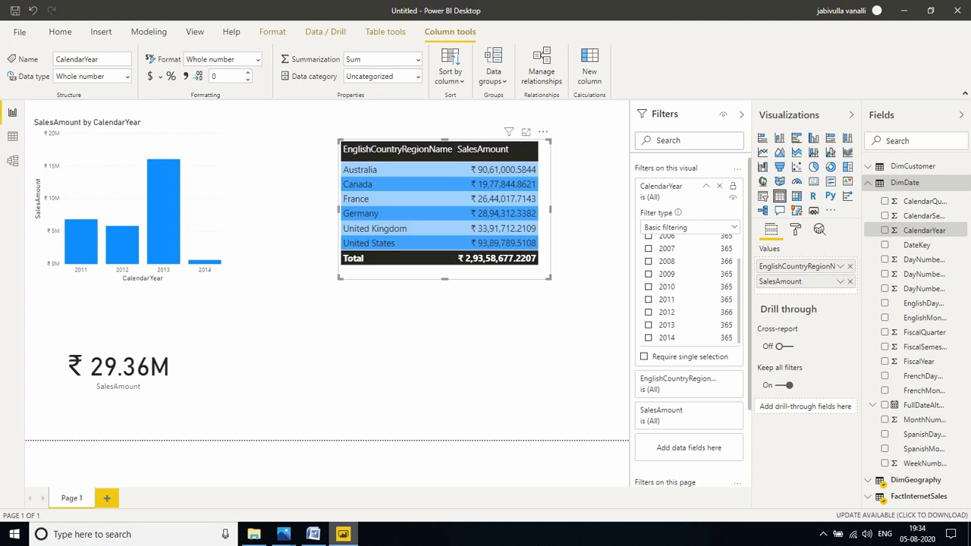
# Try the country sales table's CalendarYear filter with 2013, remove that filter from the visual and deselect the table.
pyautogui.click(649, 326)
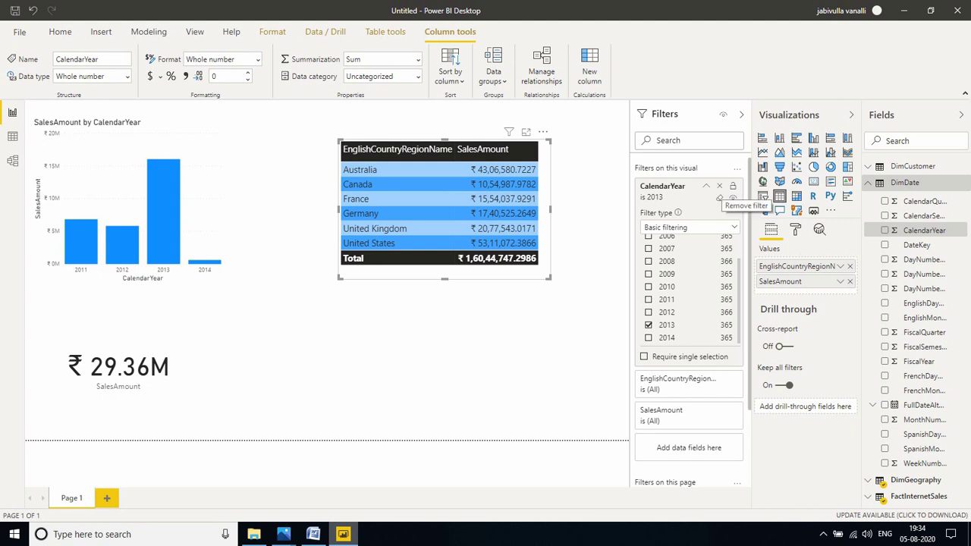
pyautogui.click(719, 186)
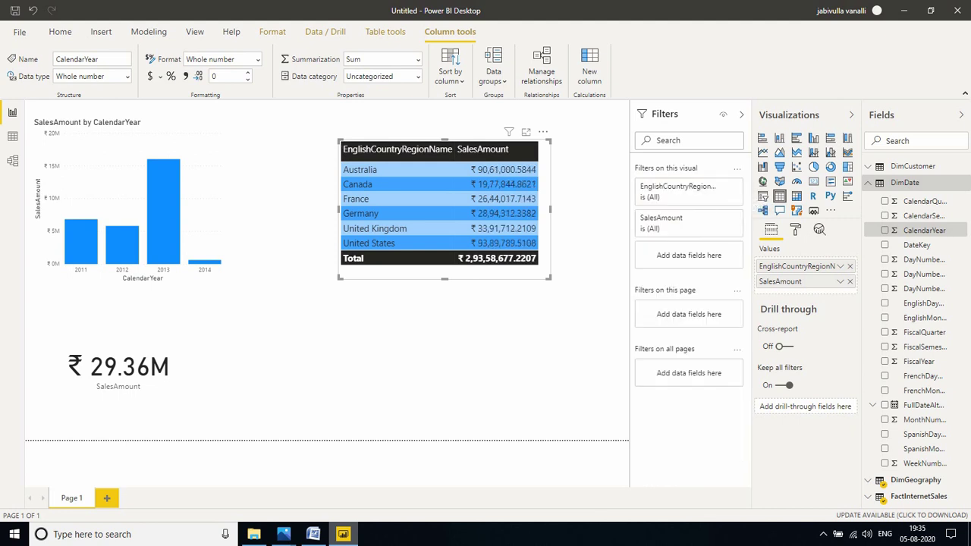
pyautogui.click(440, 345)
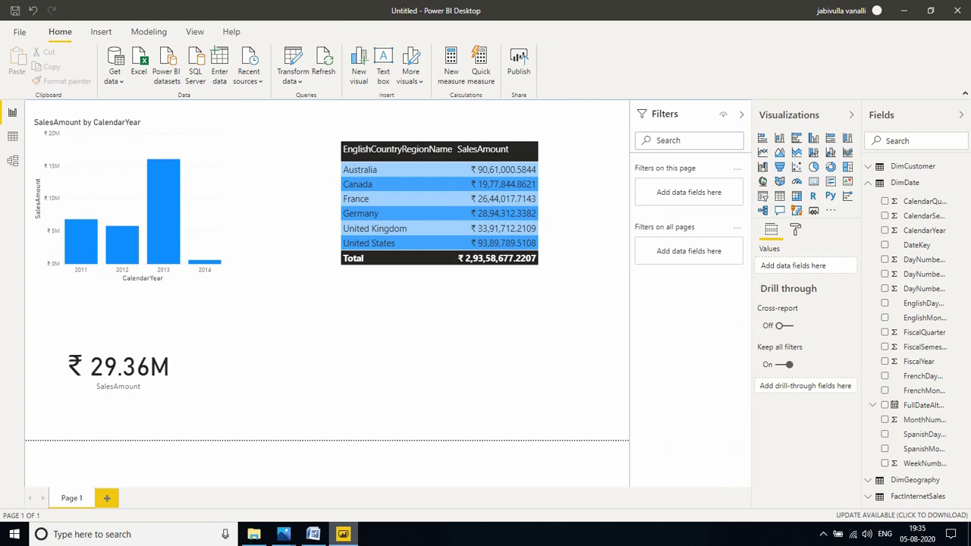
# Consult the filter types in the Class 19 Word document, return to Power BI and add CalendarYear as a page level filter using Basic filtering.
pyautogui.click(313, 534)
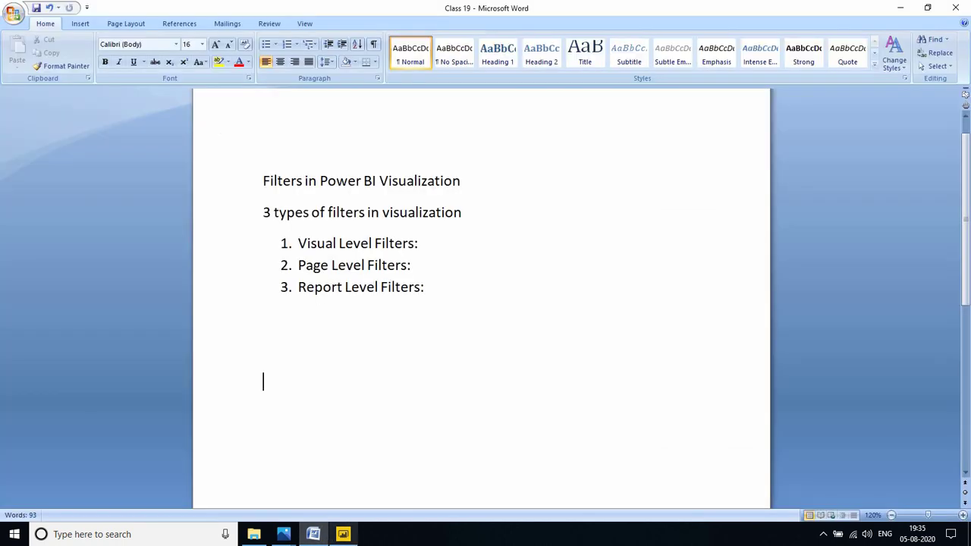
pyautogui.click(344, 535)
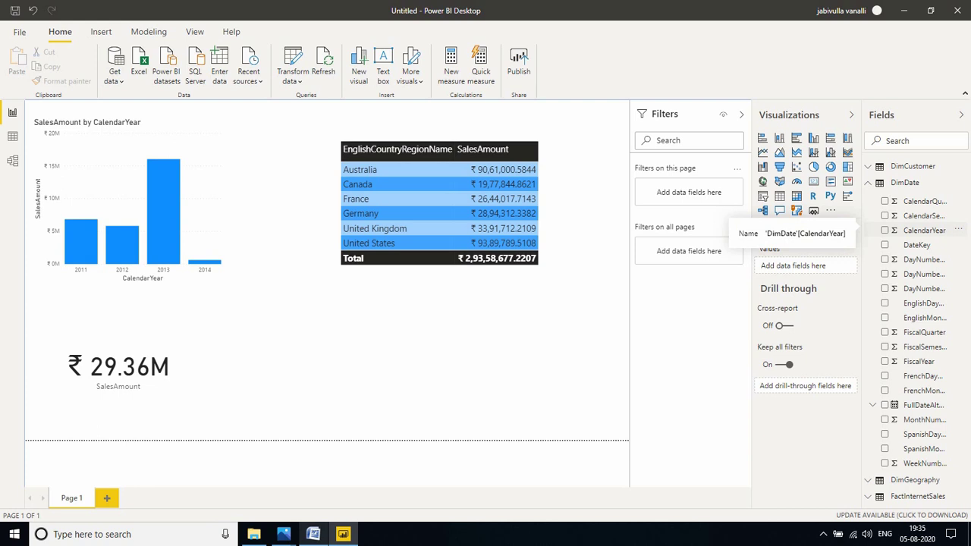
pyautogui.moveTo(924, 229); pyautogui.dragTo(687, 190)
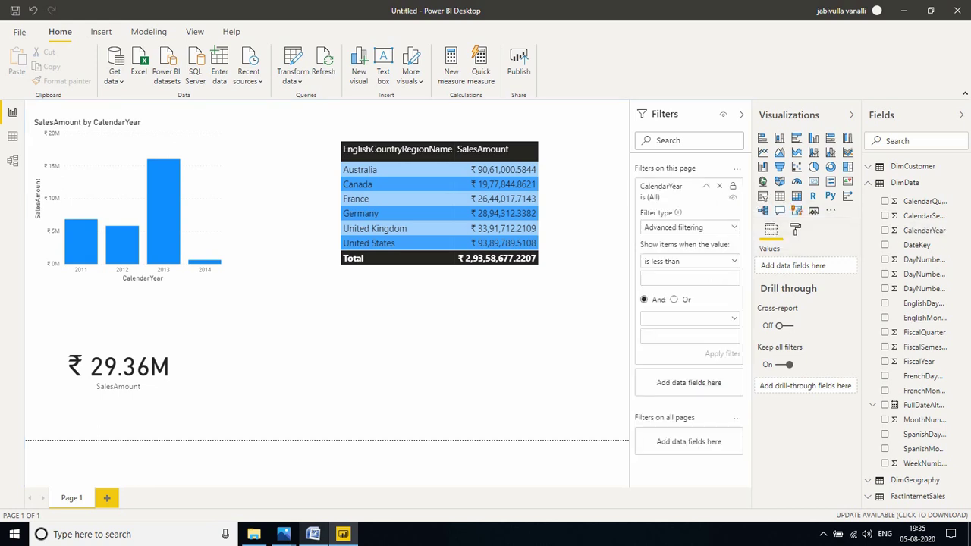
pyautogui.click(691, 227)
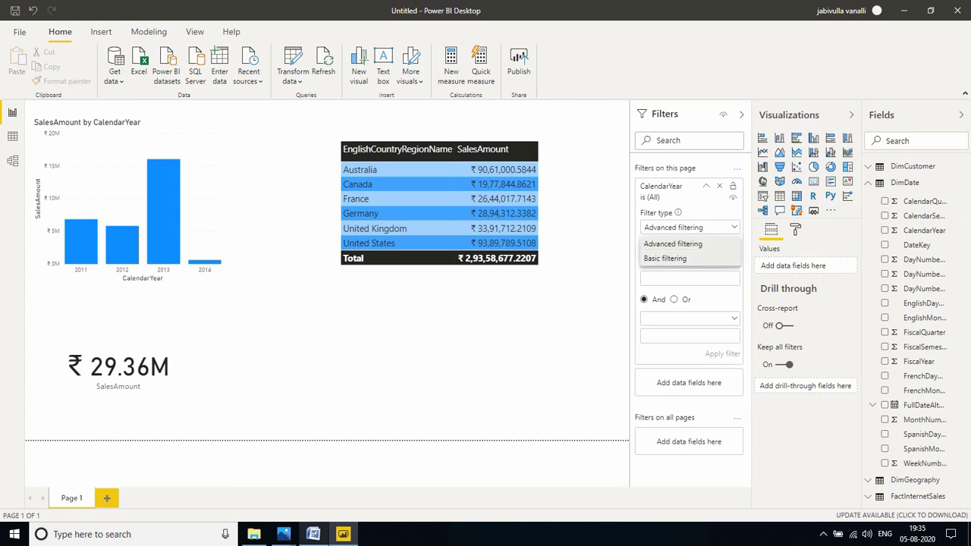
pyautogui.click(666, 259)
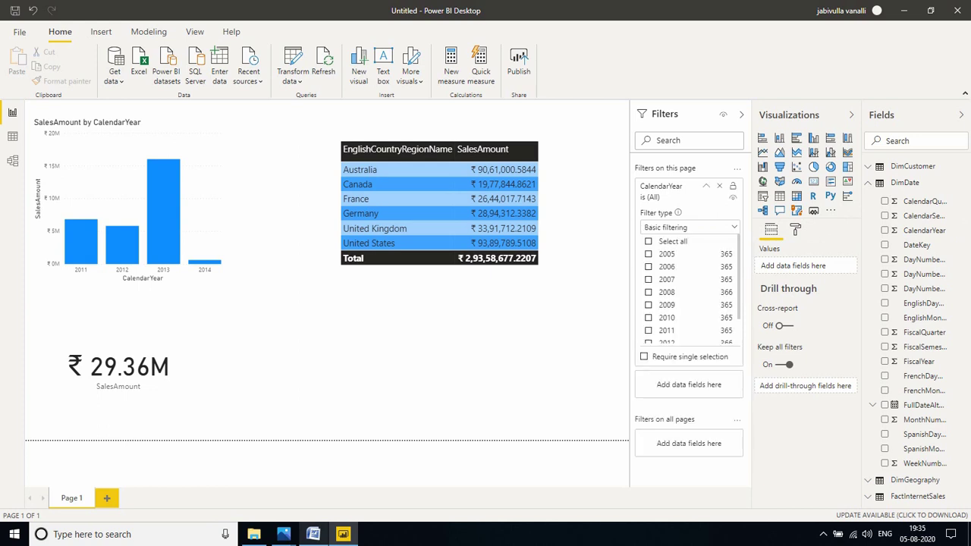
# Try the page level CalendarYear filter with 2011, 2013 and 2014 in turn, clearing every selection.
pyautogui.click(649, 331)
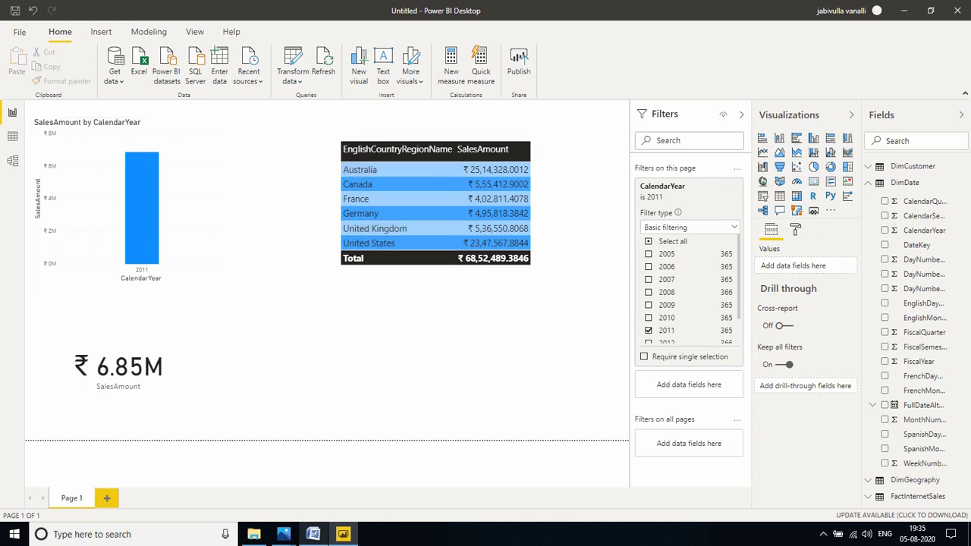
pyautogui.click(649, 331)
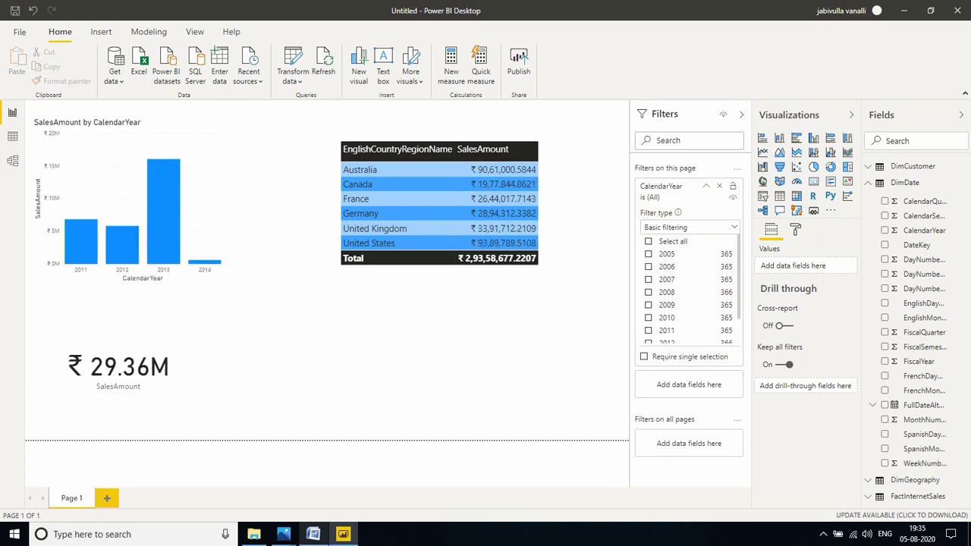
pyautogui.scroll(-2, 683, 288)
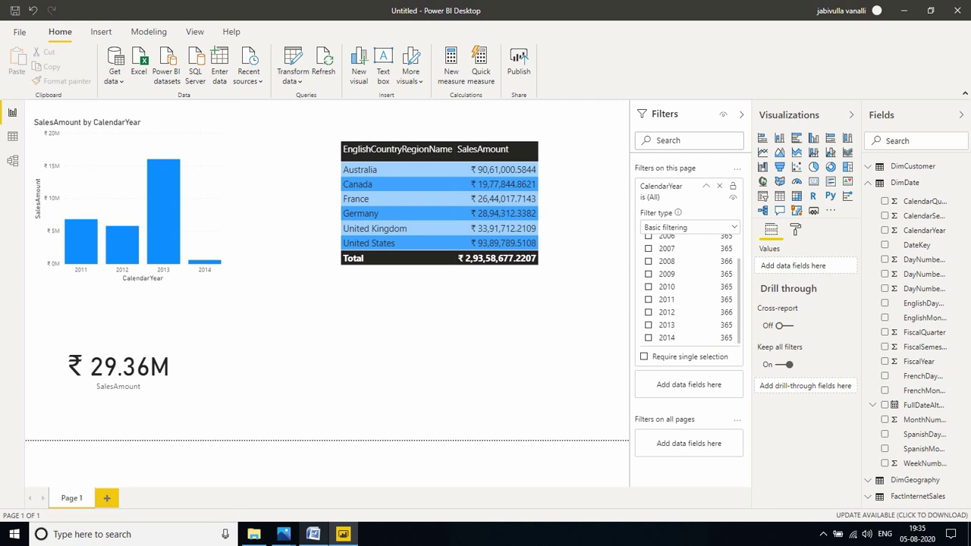
pyautogui.click(649, 326)
pyautogui.click(649, 325)
pyautogui.click(649, 338)
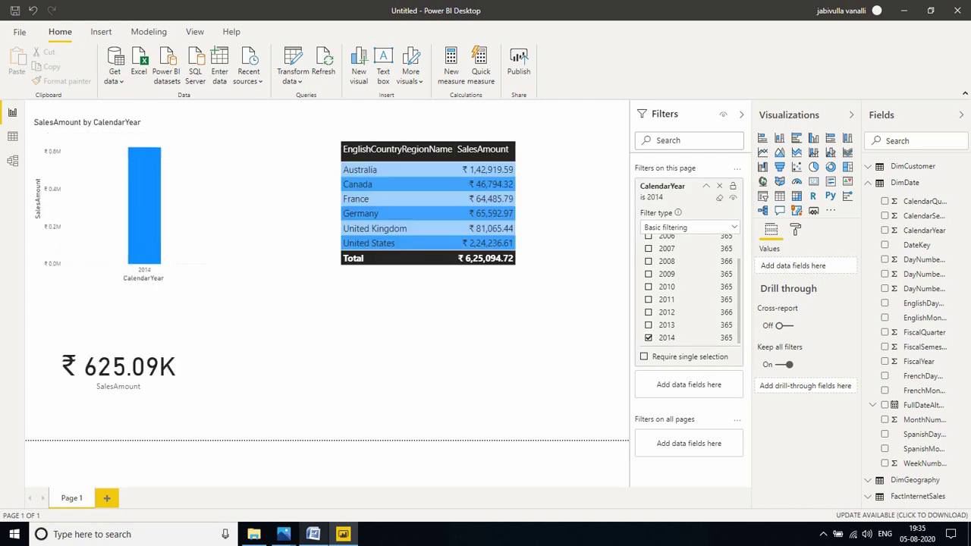
pyautogui.click(649, 325)
pyautogui.click(648, 338)
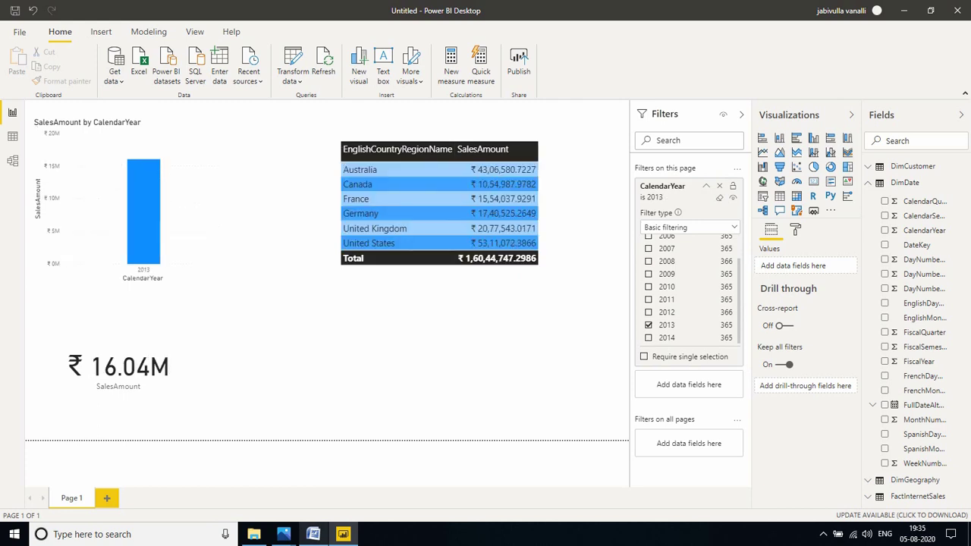
pyautogui.click(649, 326)
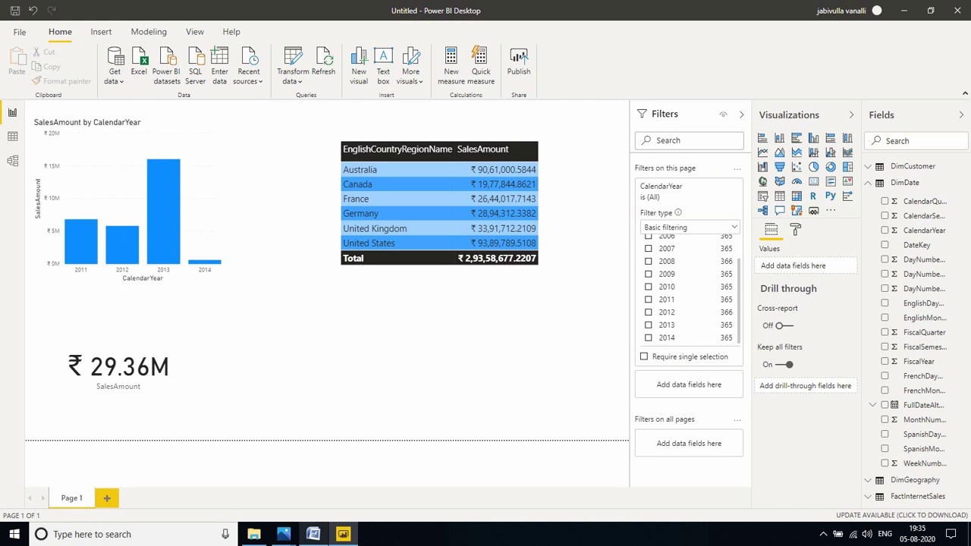
# Add a second report page, consult the filter types in the Class 19 Word document and return to the Power BI report.
pyautogui.click(107, 498)
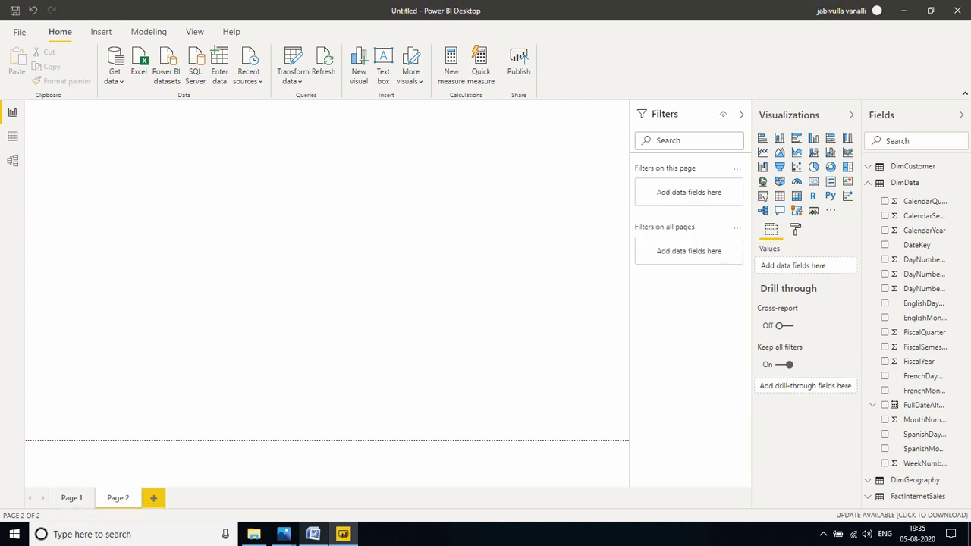
pyautogui.click(312, 535)
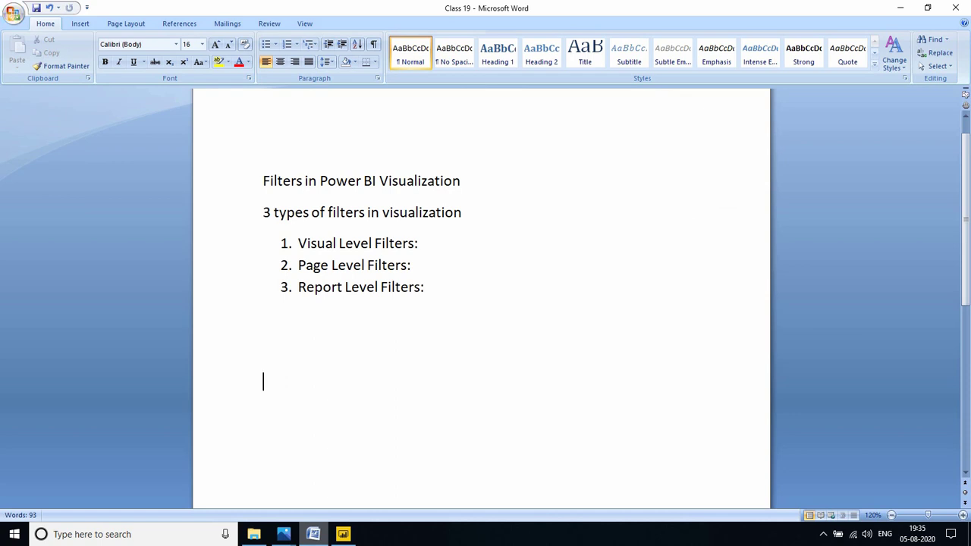
pyautogui.click(343, 535)
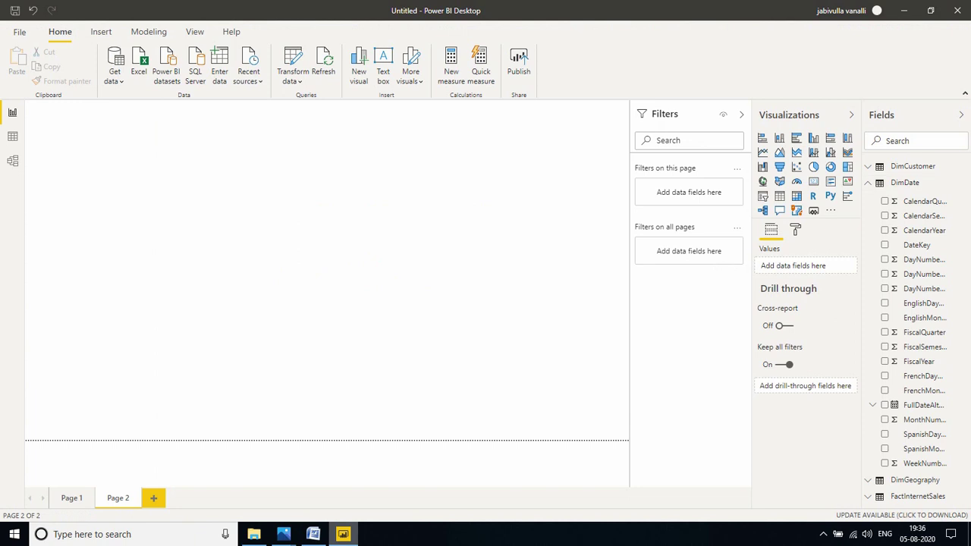
# Add a table visual on Page 2 showing City from DimGeography and SalesAmount from FactInternetSales.
pyautogui.click(905, 183)
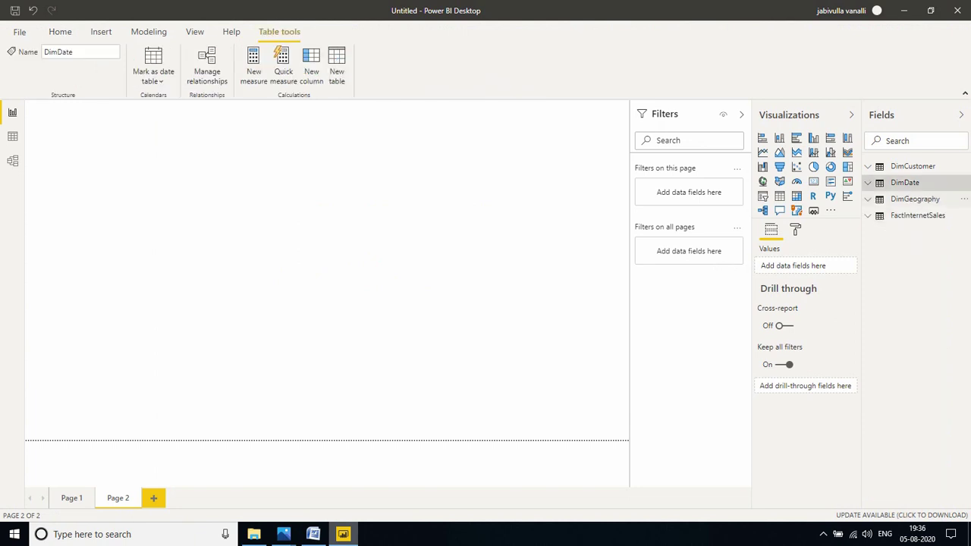
pyautogui.click(914, 199)
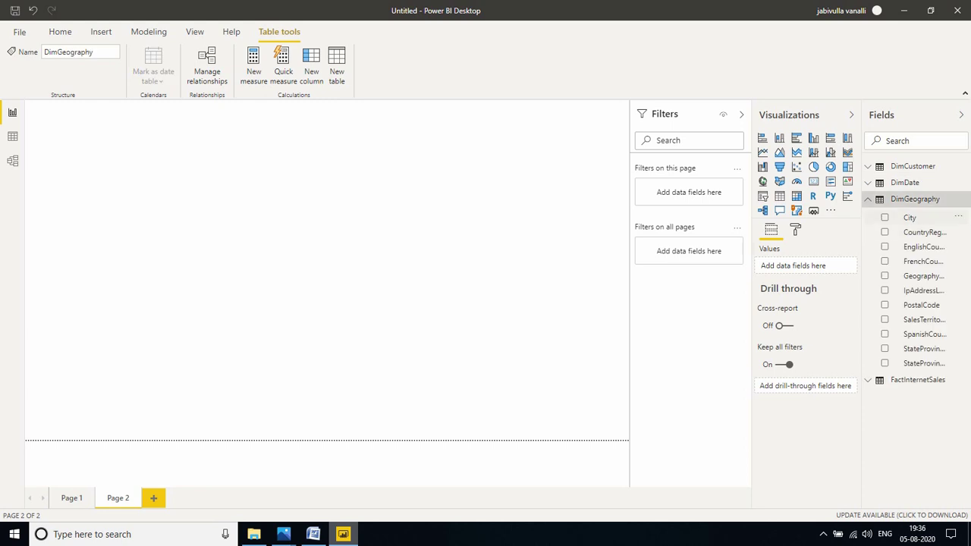
pyautogui.click(885, 217)
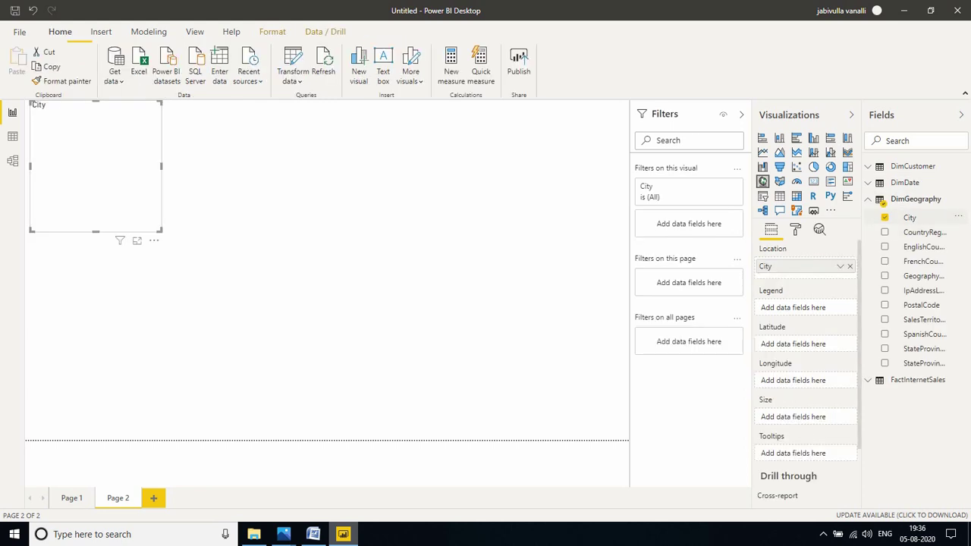
pyautogui.click(883, 201)
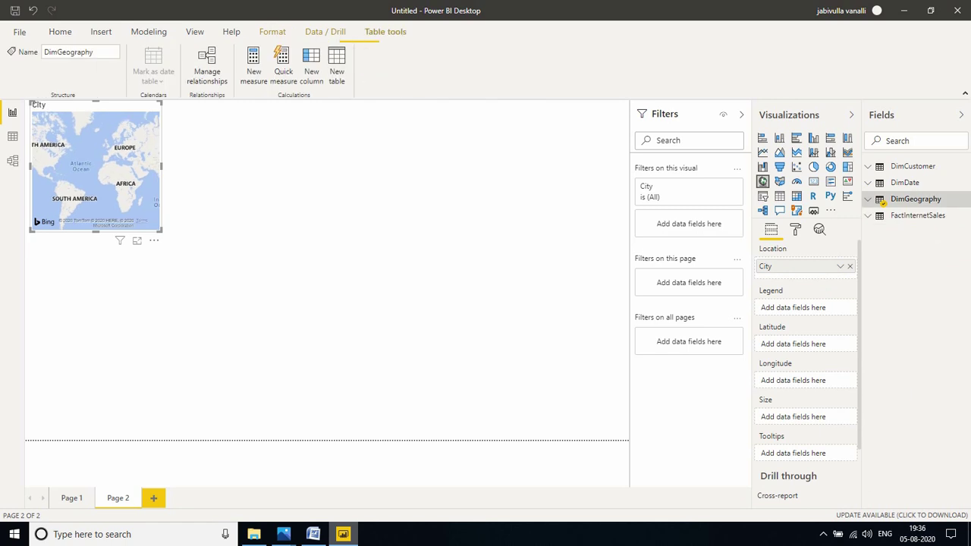
pyautogui.click(882, 216)
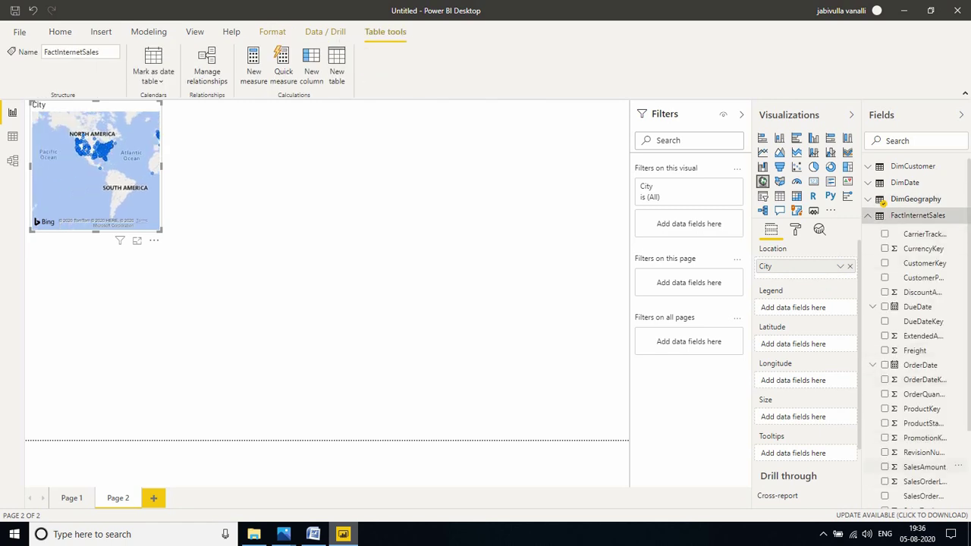
pyautogui.click(885, 467)
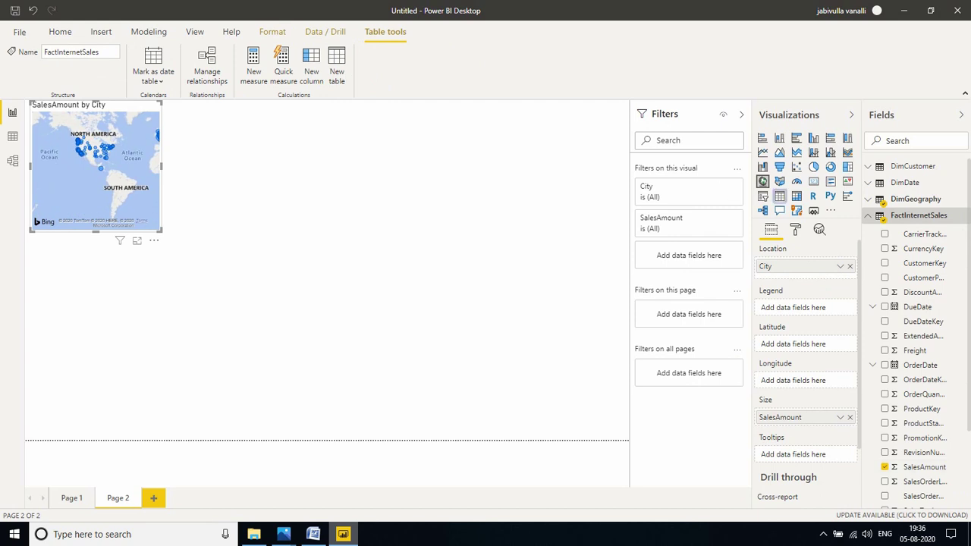
pyautogui.click(779, 195)
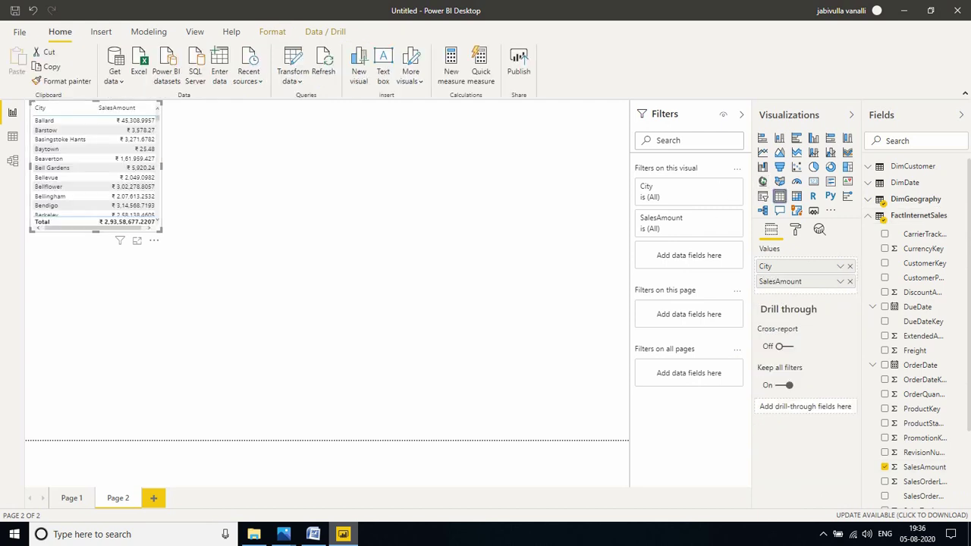
# Enlarge the city sales table, move it toward the middle of the page and apply the Bold header flashy rows style.
pyautogui.moveTo(160, 230); pyautogui.dragTo(229, 358)
pyautogui.moveTo(192, 288); pyautogui.dragTo(367, 294)
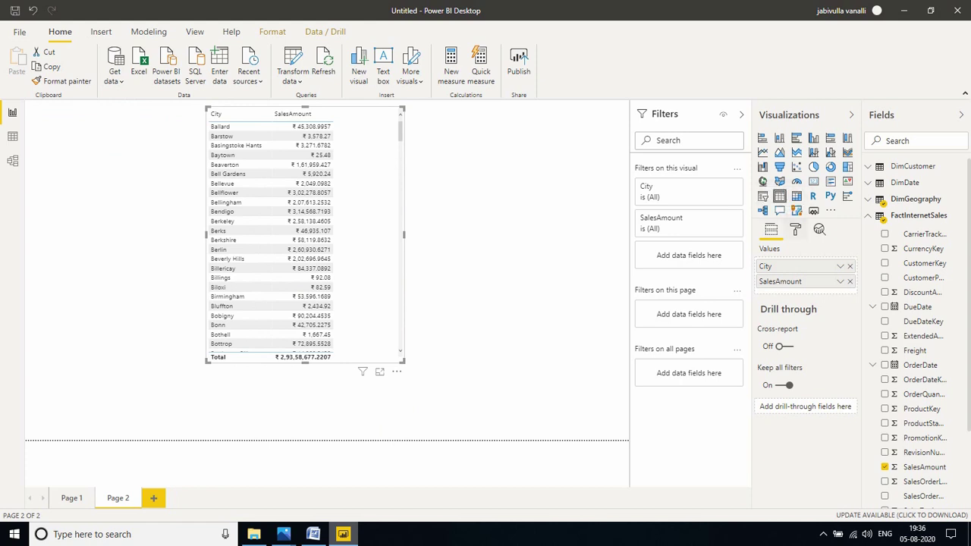
pyautogui.click(795, 230)
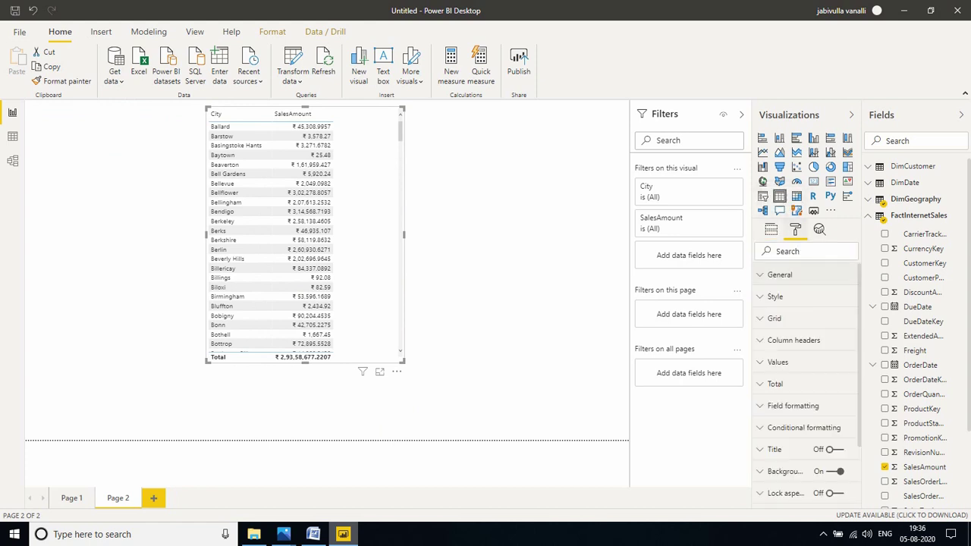
pyautogui.click(775, 297)
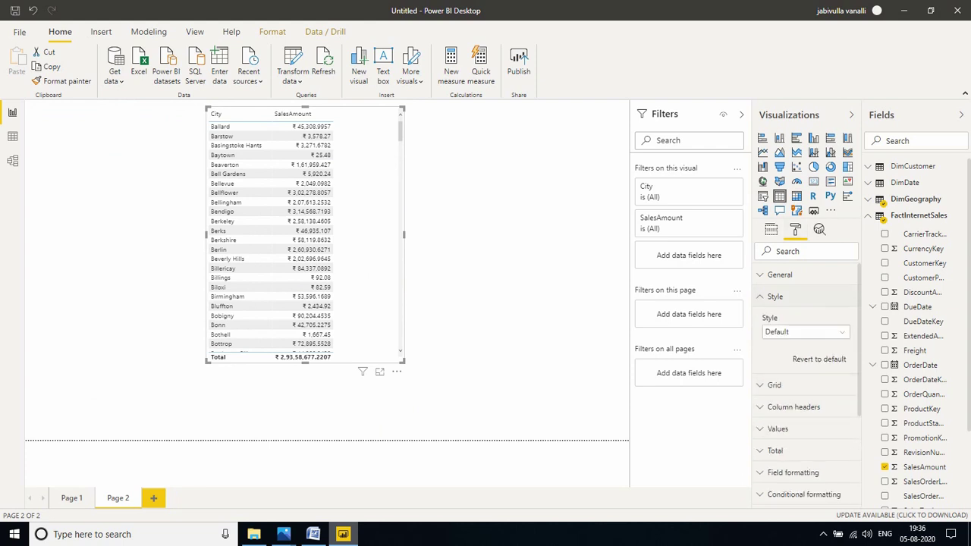
pyautogui.click(806, 331)
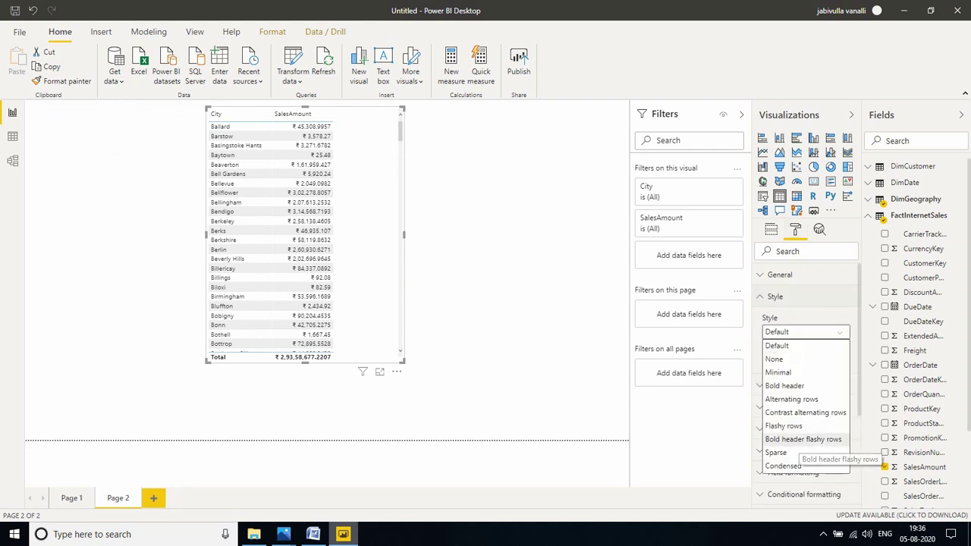
pyautogui.click(804, 439)
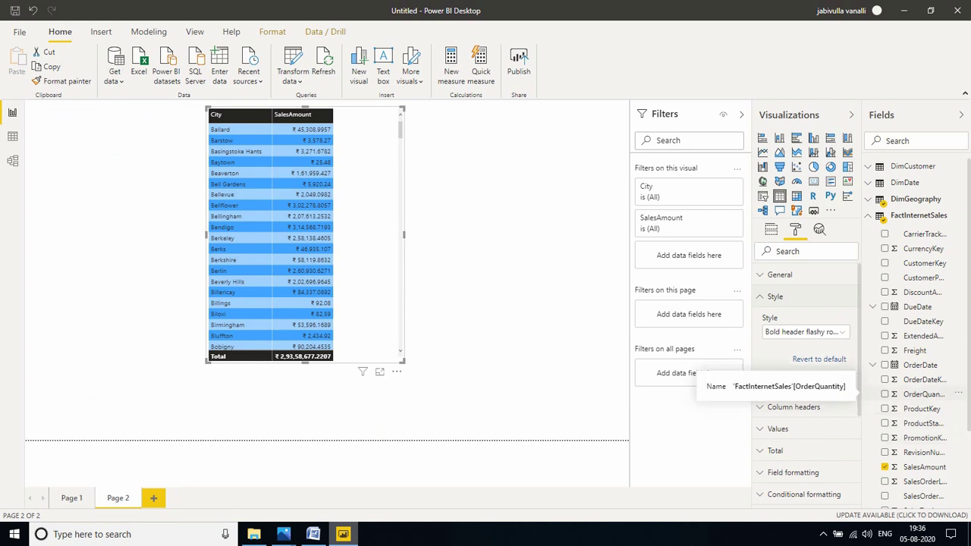
# Add a card visual showing Freight from FactInternetSales beside the city table and shrink it to a small box.
pyautogui.moveTo(952, 350); pyautogui.dragTo(524, 268)
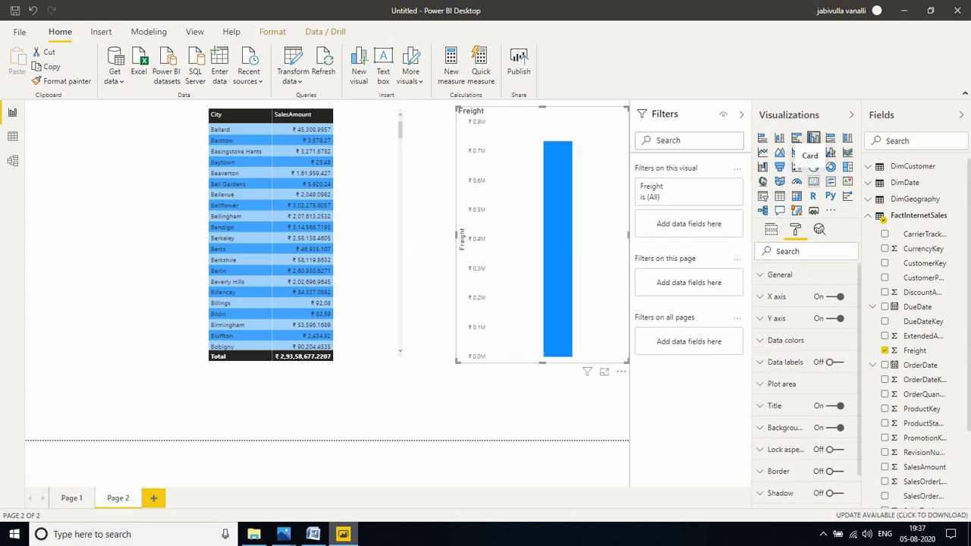
pyautogui.click(813, 181)
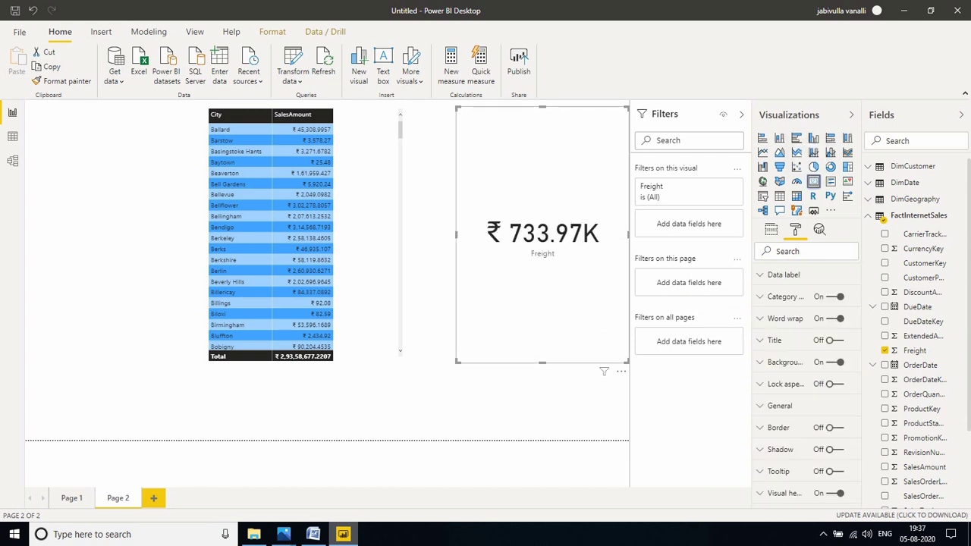
pyautogui.moveTo(543, 234); pyautogui.dragTo(528, 243)
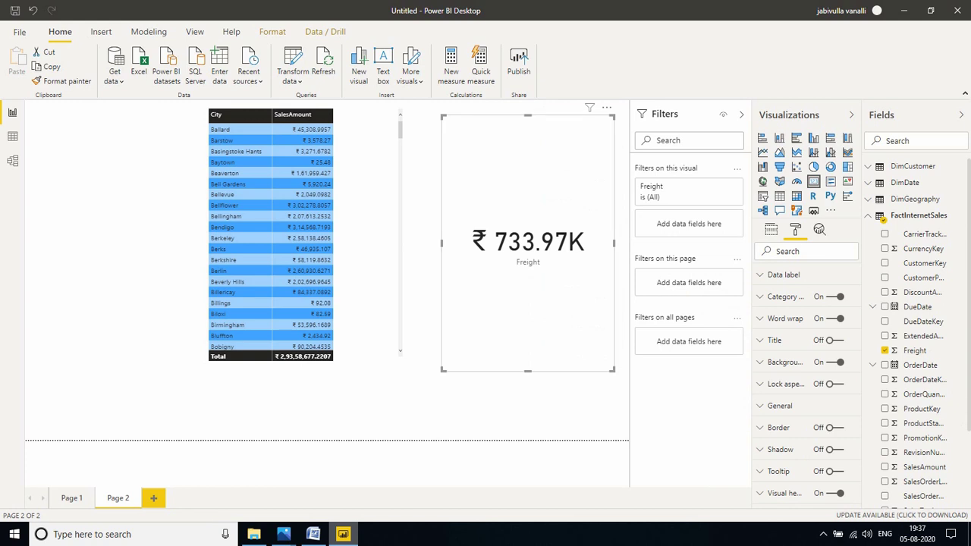
pyautogui.moveTo(614, 371); pyautogui.dragTo(597, 187)
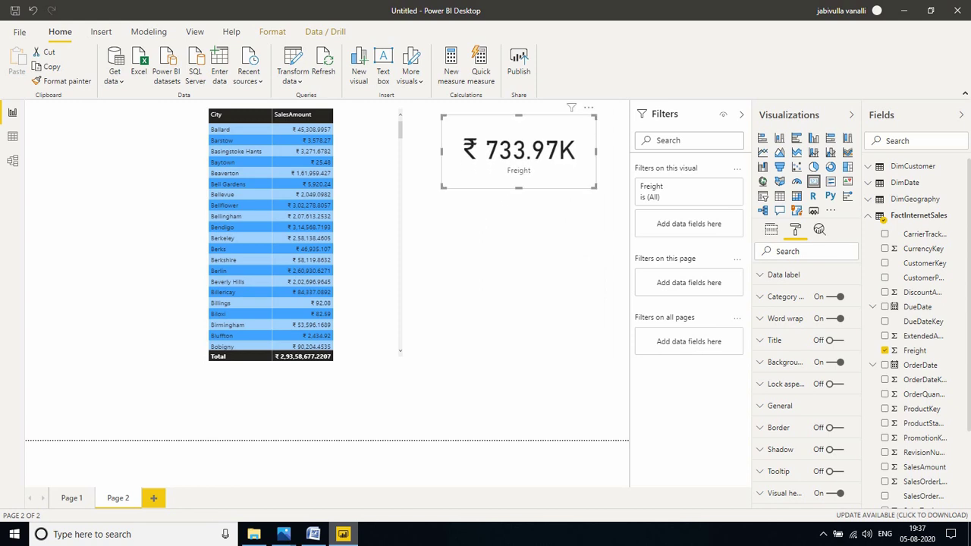
# Return to Page 1 and remove its page level CalendarYear filter.
pyautogui.click(73, 498)
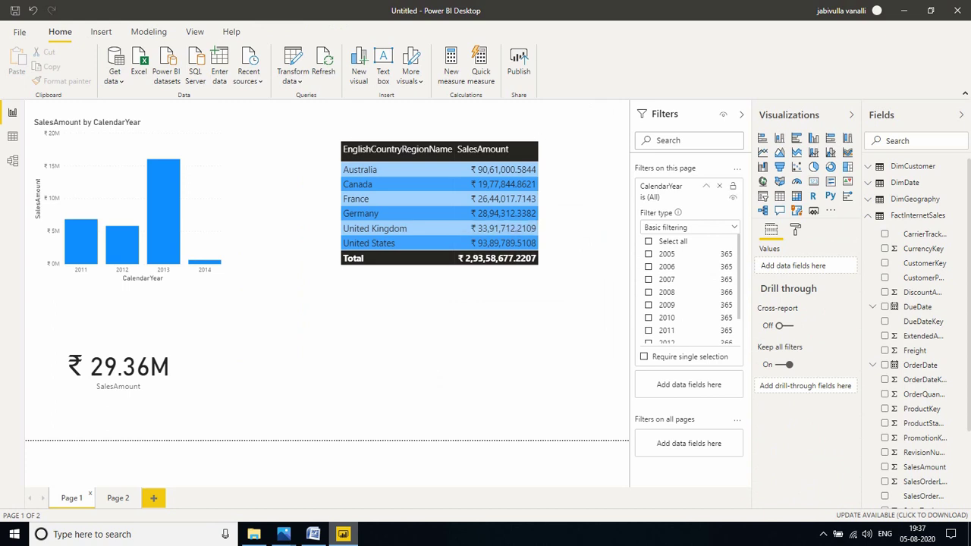
pyautogui.click(720, 186)
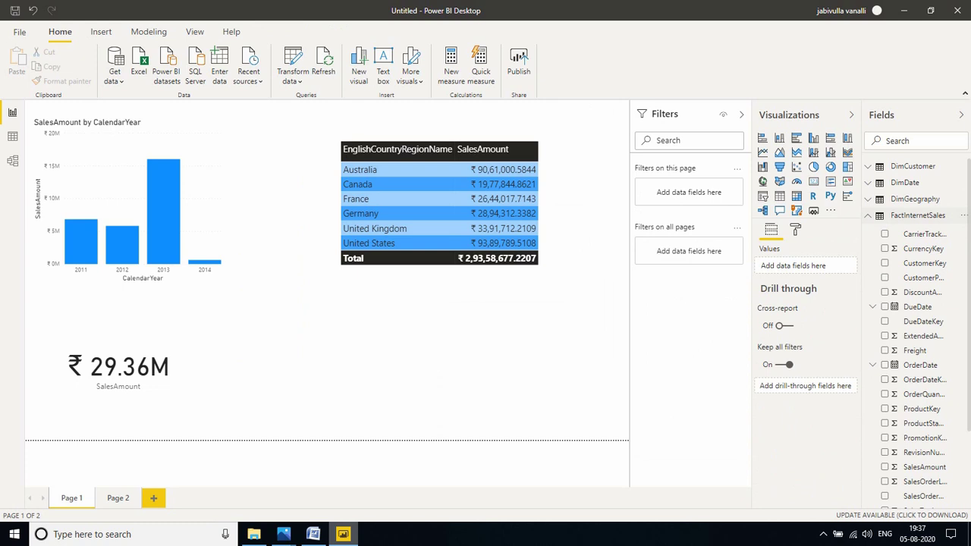
# Add CalendarYear from DimDate as a filter on all pages, set basic filtering to 2013, and check its effect on Page 2.
pyautogui.click(869, 217)
pyautogui.click(869, 182)
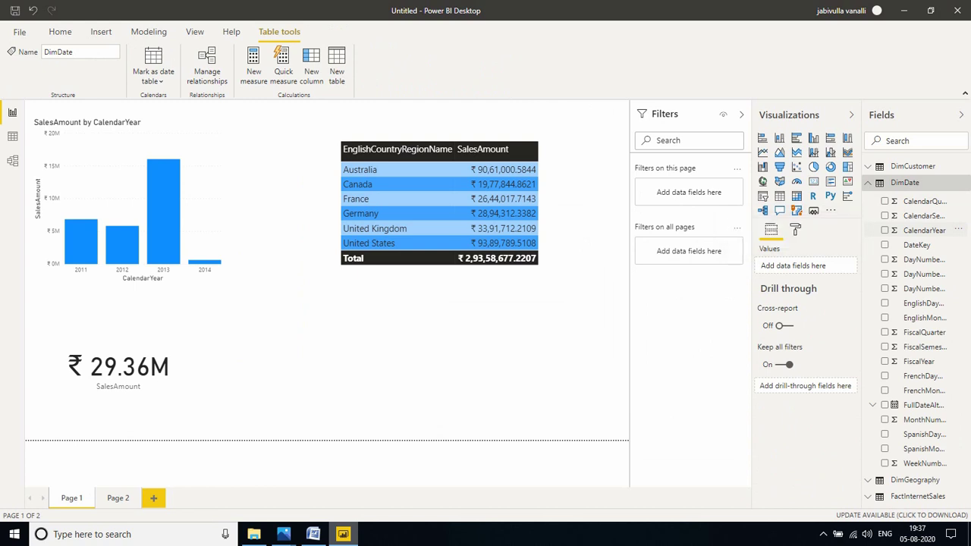
pyautogui.moveTo(924, 230); pyautogui.dragTo(681, 250)
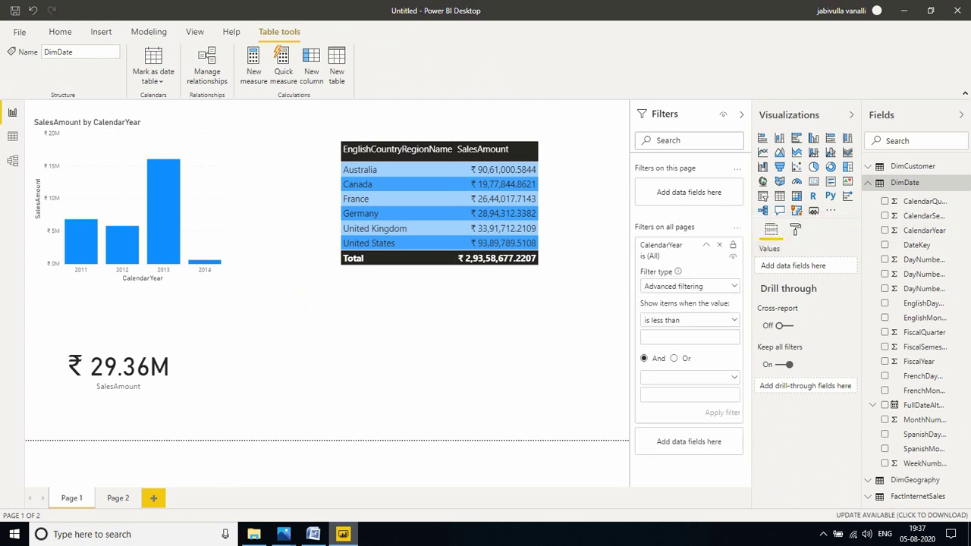
pyautogui.click(689, 286)
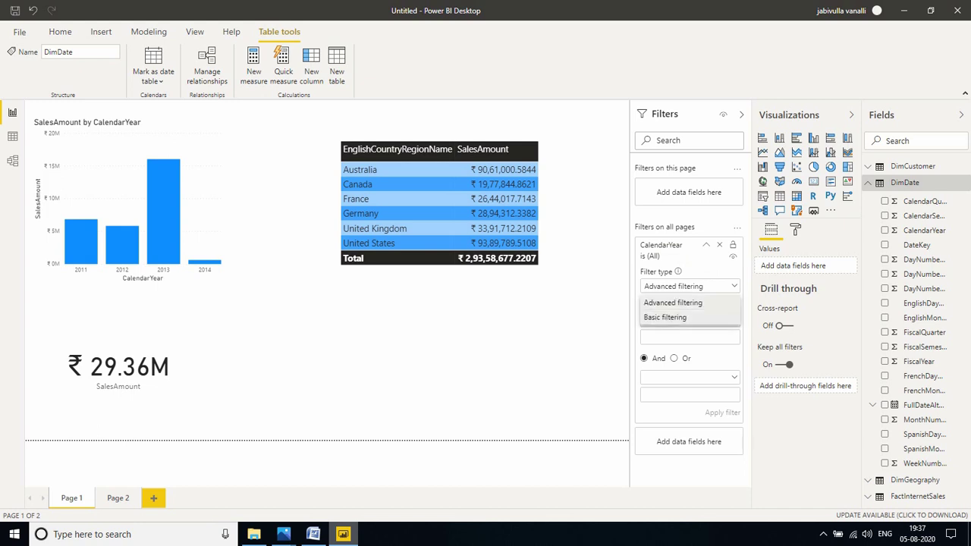
pyautogui.click(668, 317)
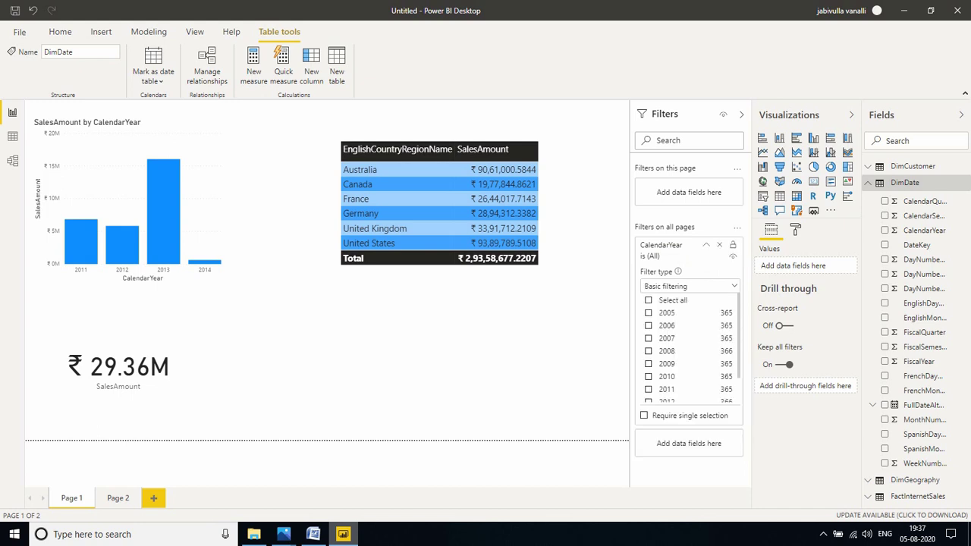
pyautogui.scroll(-1, 683, 349)
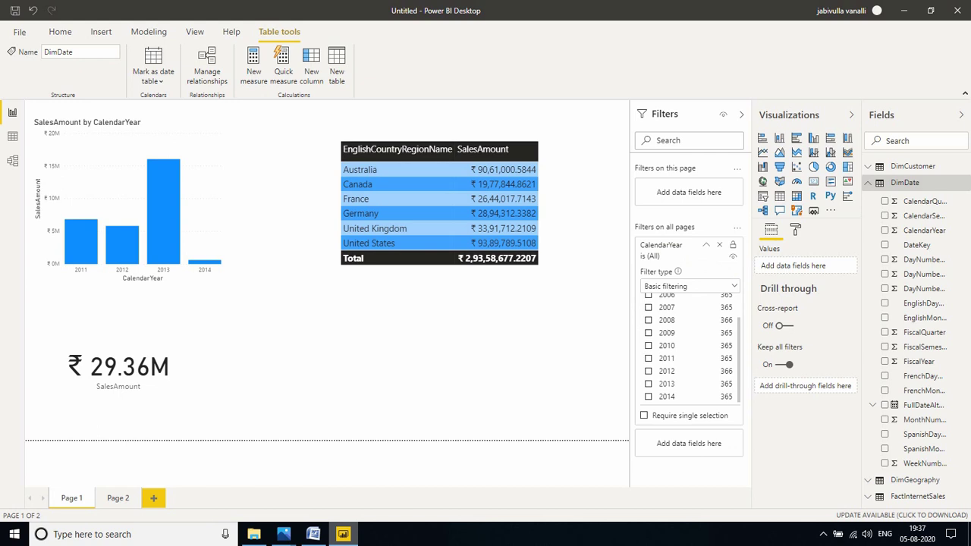
pyautogui.click(649, 384)
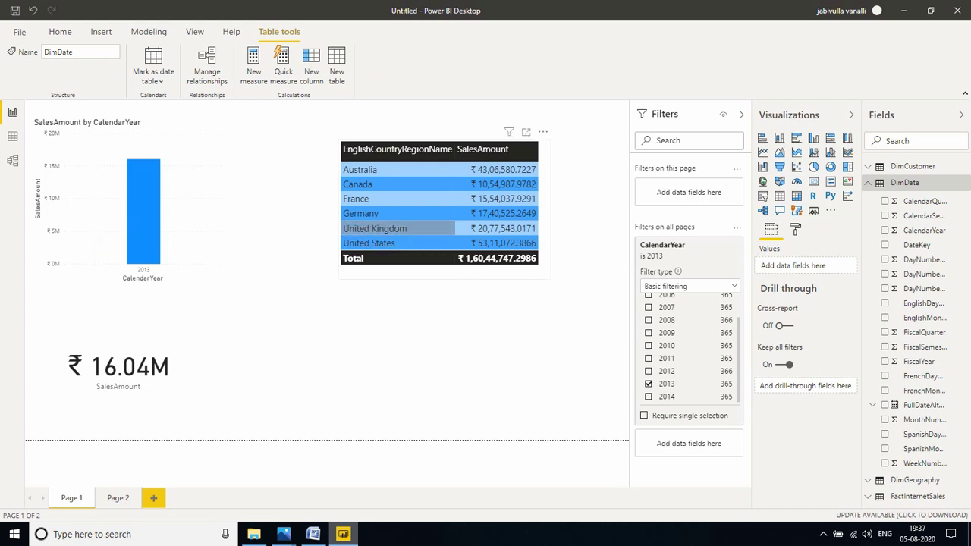
pyautogui.click(118, 498)
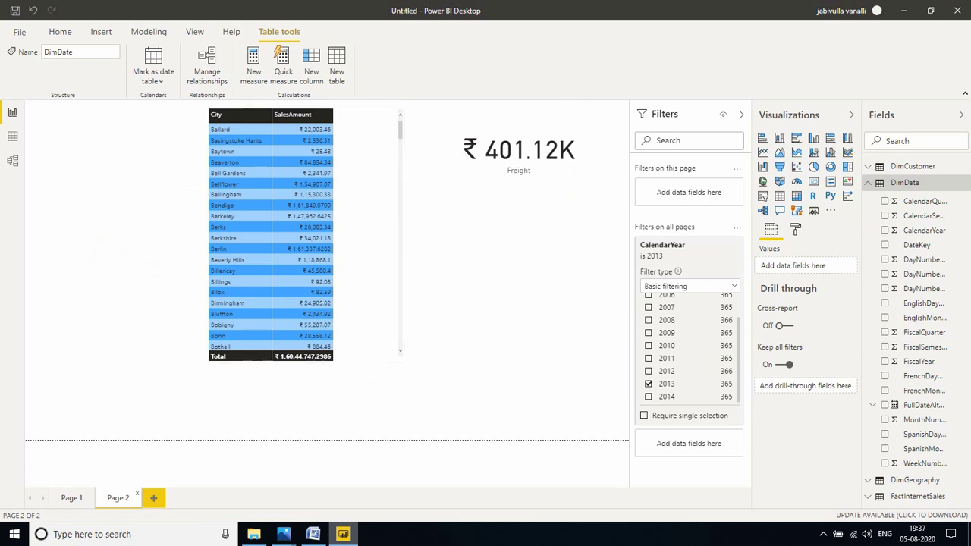
# Clear the all-pages CalendarYear selection, filter by 2014 instead, and check the effect on Page 1.
pyautogui.click(719, 256)
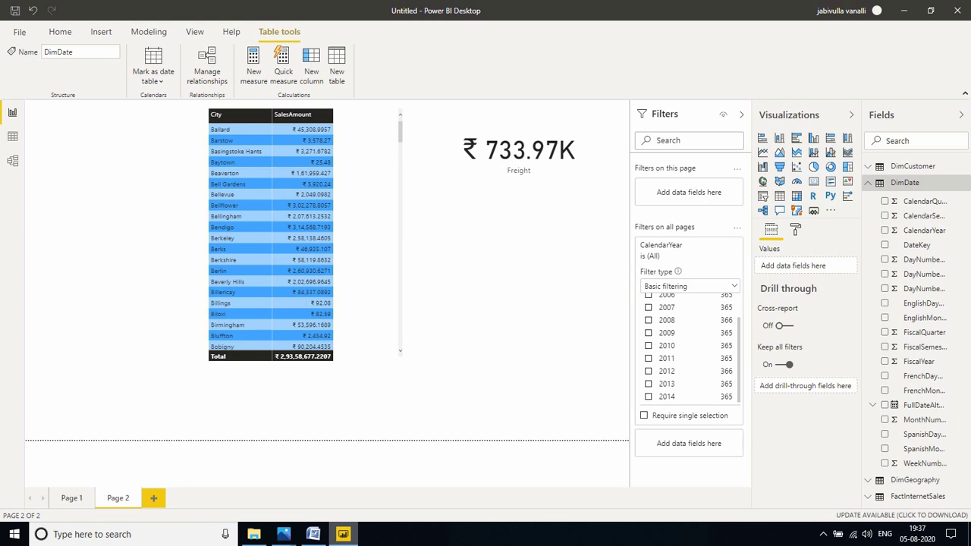
pyautogui.click(648, 397)
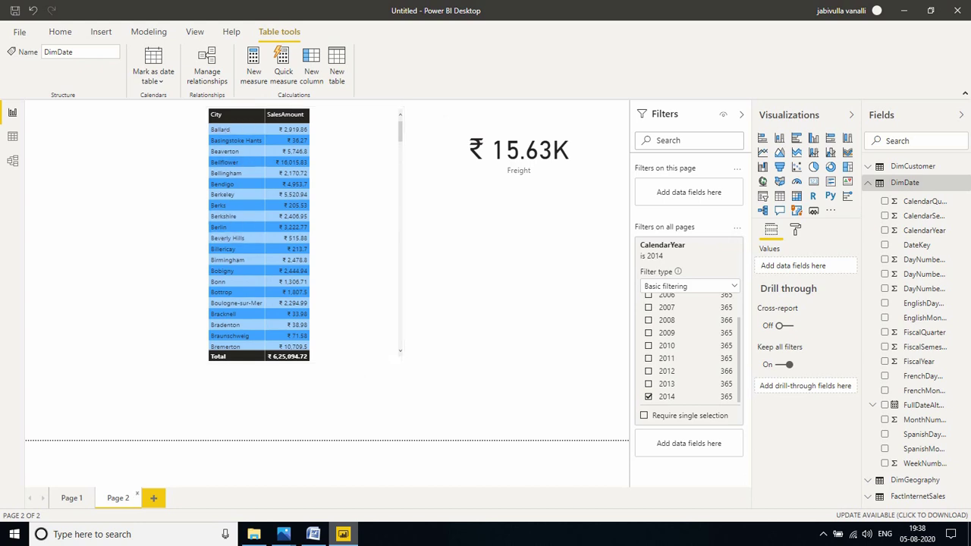
pyautogui.click(72, 498)
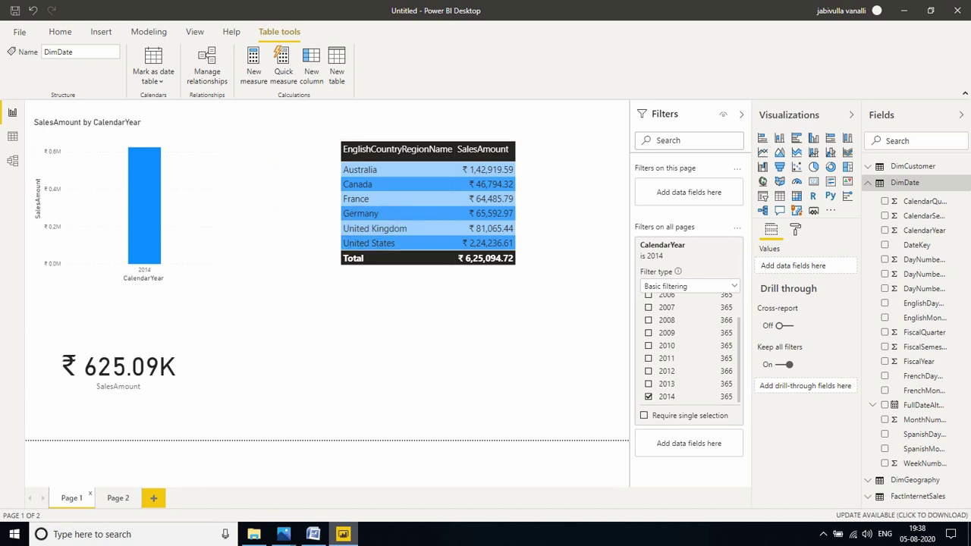
# Remove the CalendarYear filter from all pages.
pyautogui.click(720, 245)
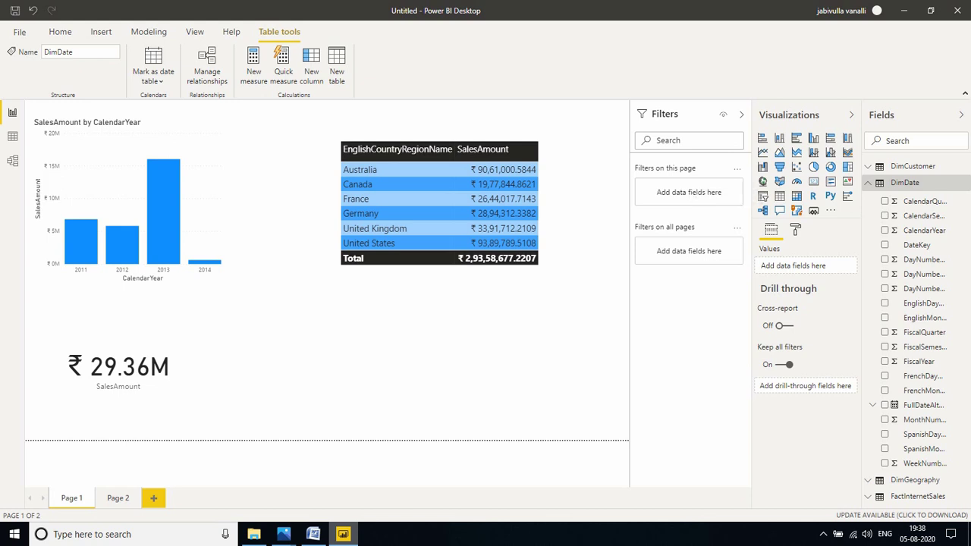
# Switch to Photos and advance from the Class 19 image to the End Screen image.
pyautogui.moveTo(283, 534)
pyautogui.click(351, 486)
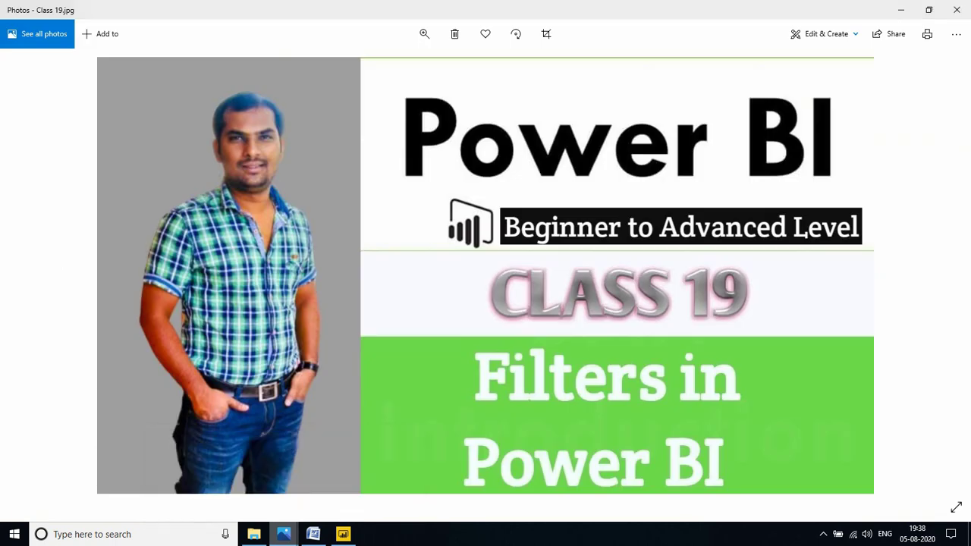
pyautogui.press('Right')
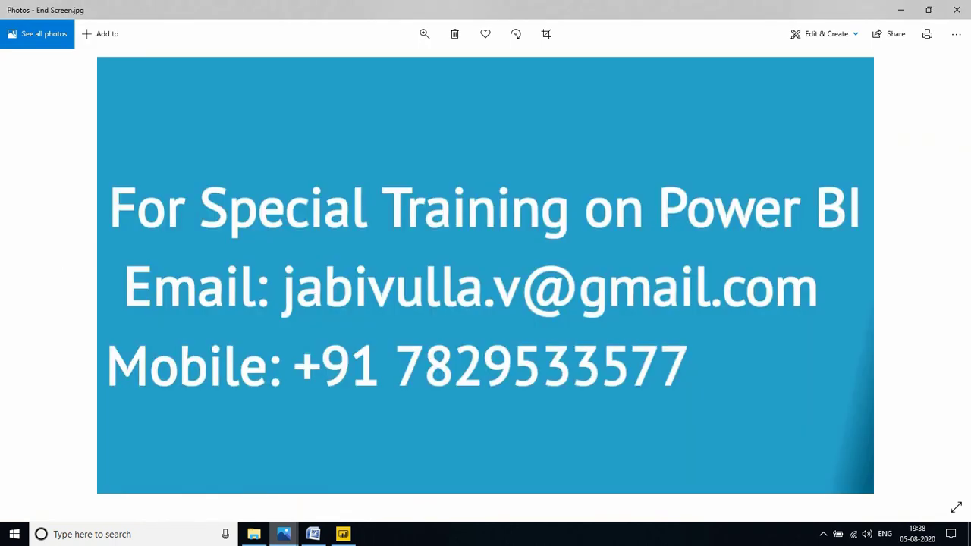